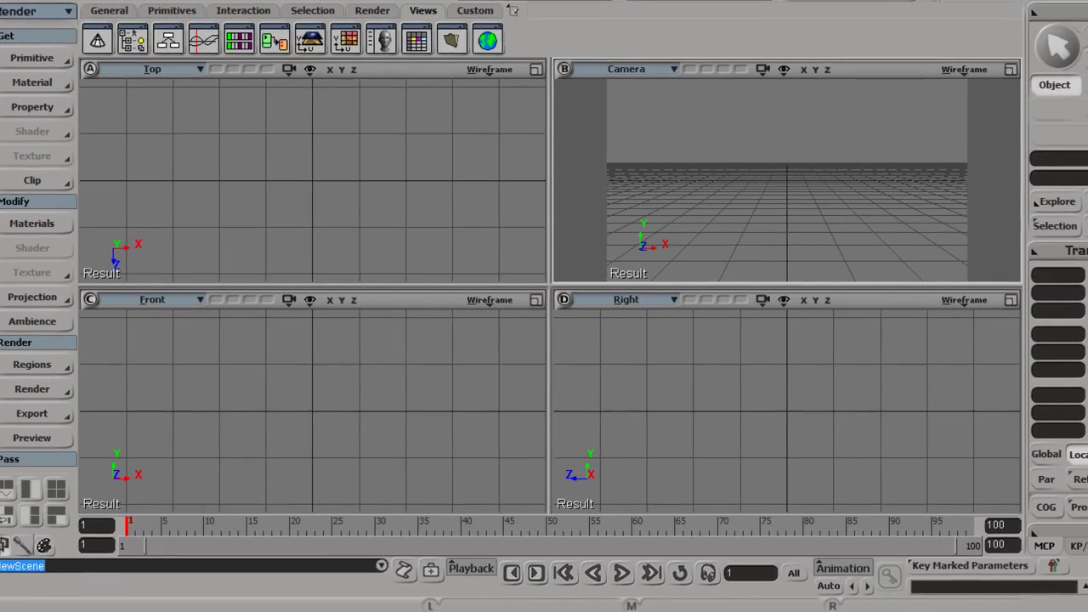
- Create a polygon mesh grid with U length about 30.8, V length about 34, and U and V subdivisions of 1
click(244, 377)
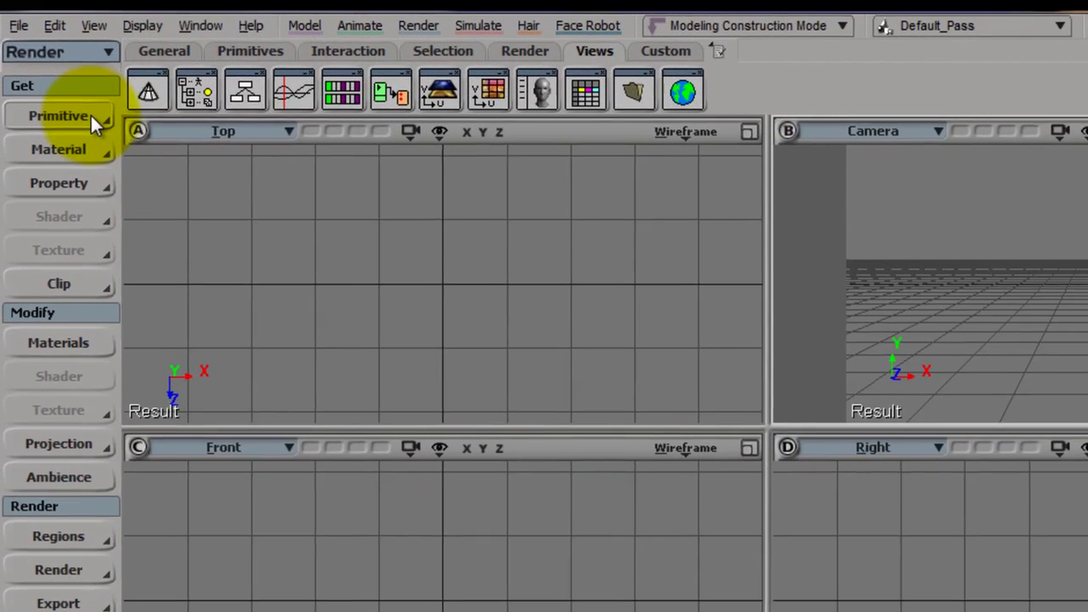
click(60, 79)
mouse_move(136, 112)
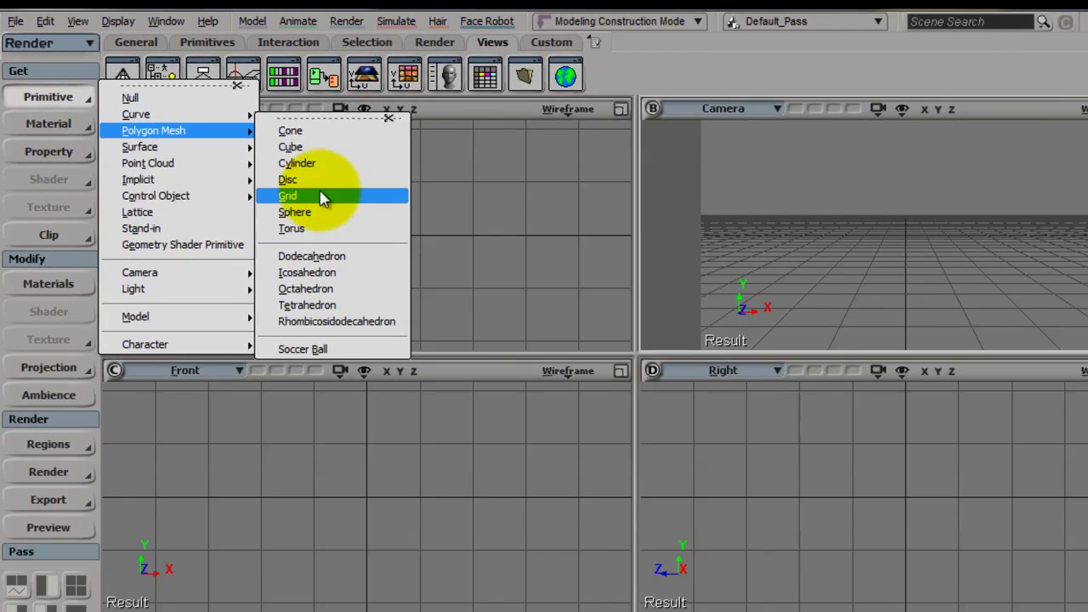
click(350, 238)
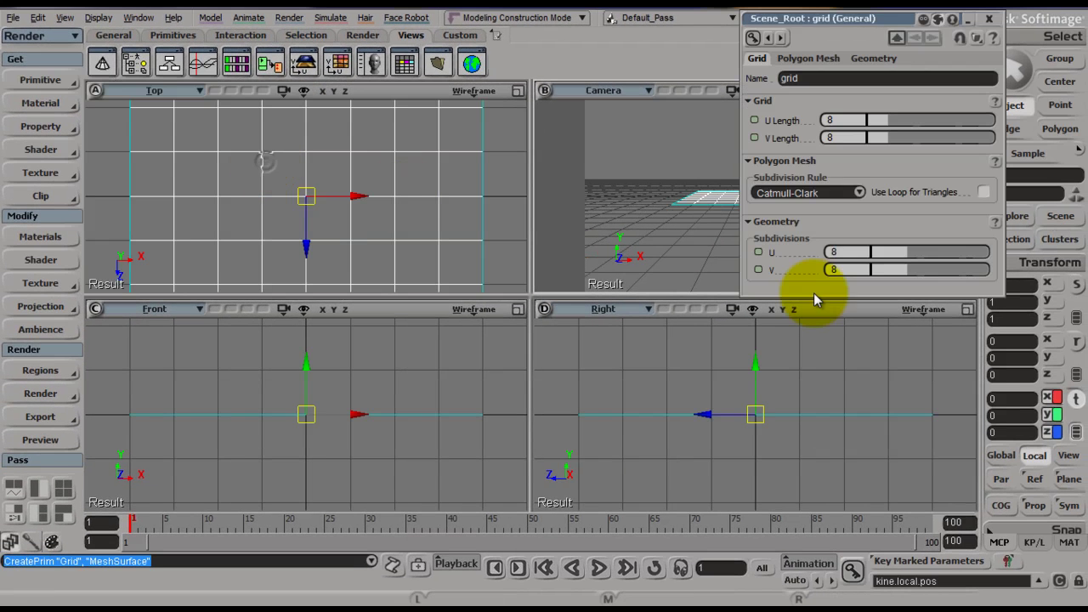
drag(891, 255, 956, 136)
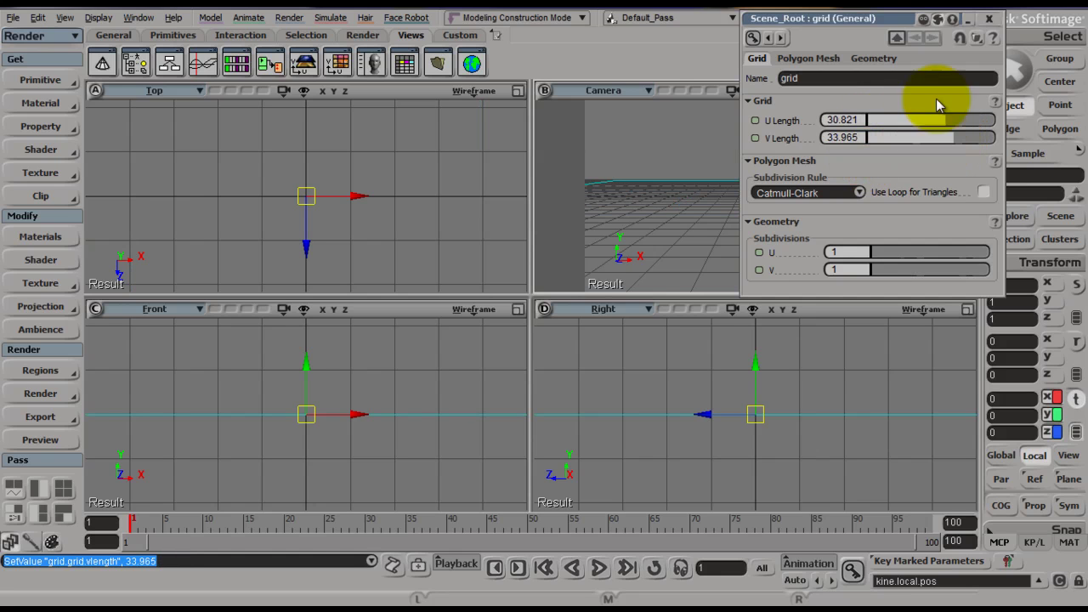
click(989, 18)
- Create a polygon mesh cube with a length of 8 and close its properties
click(39, 74)
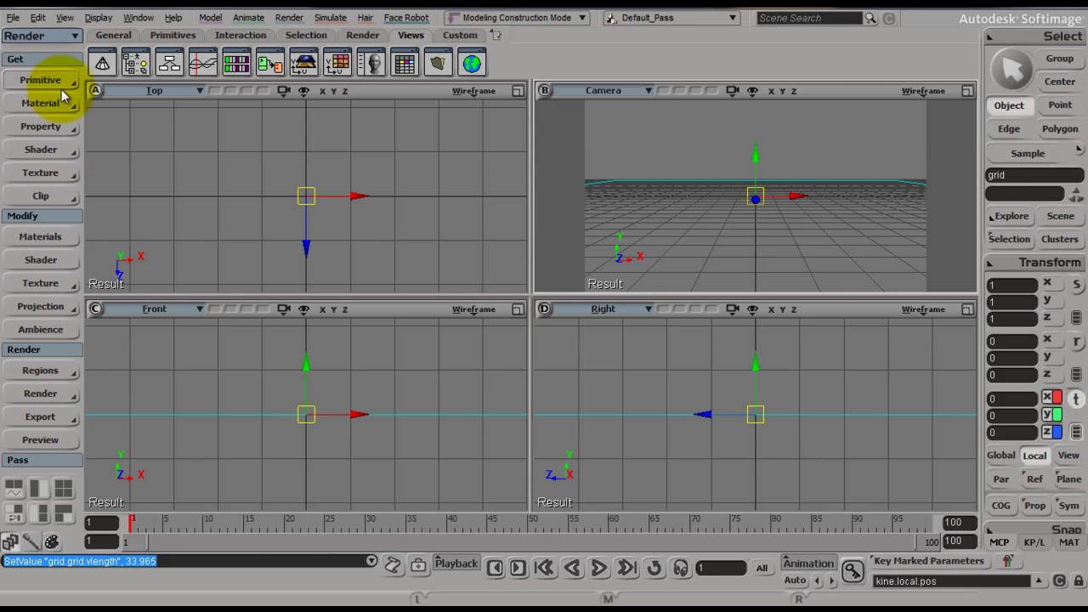
click(62, 86)
mouse_move(152, 108)
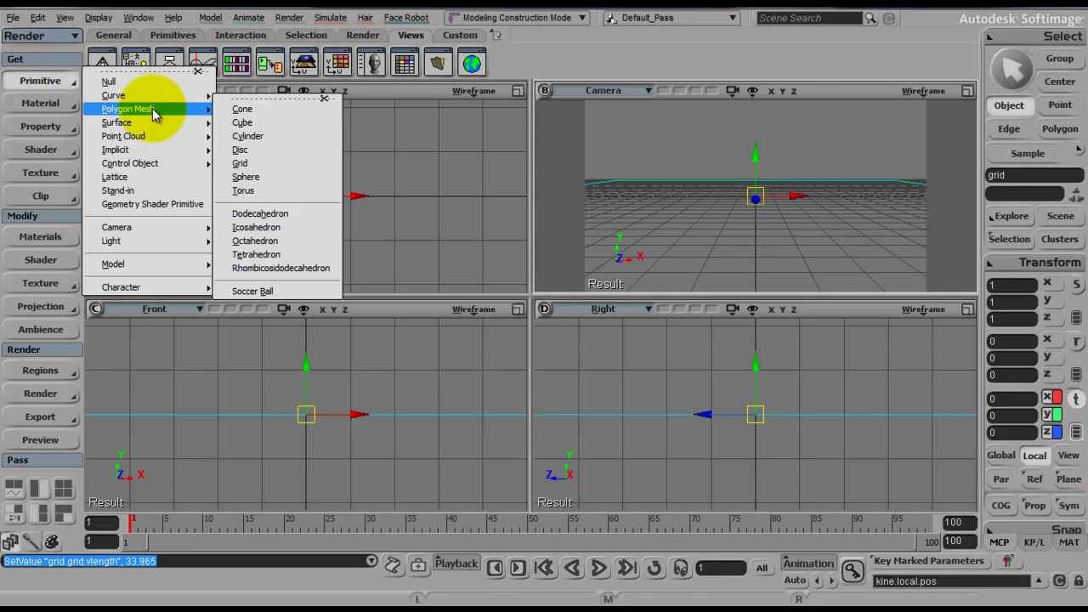
click(228, 123)
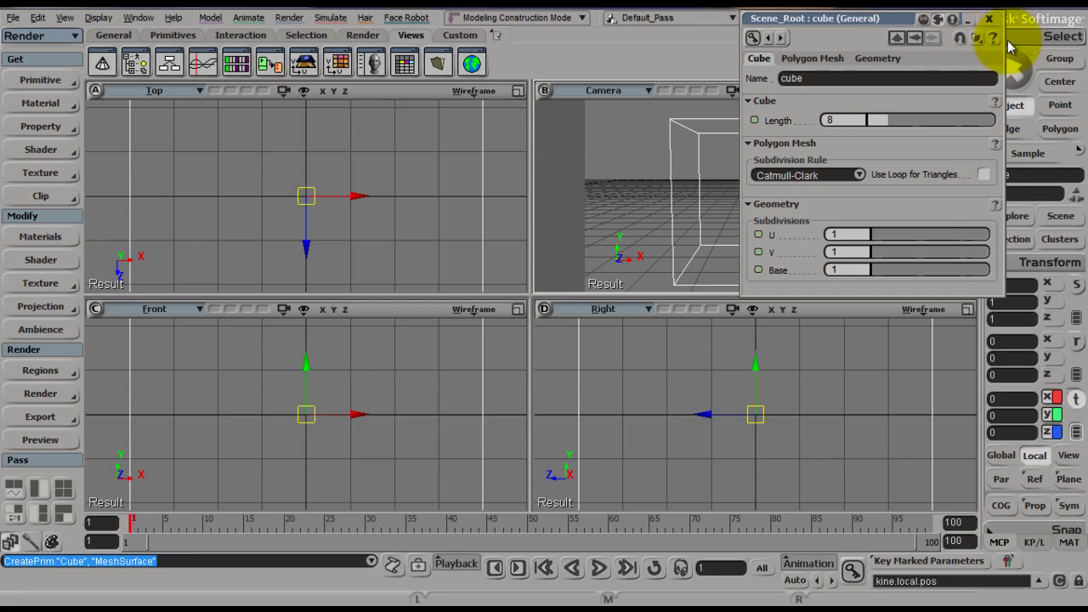
click(993, 19)
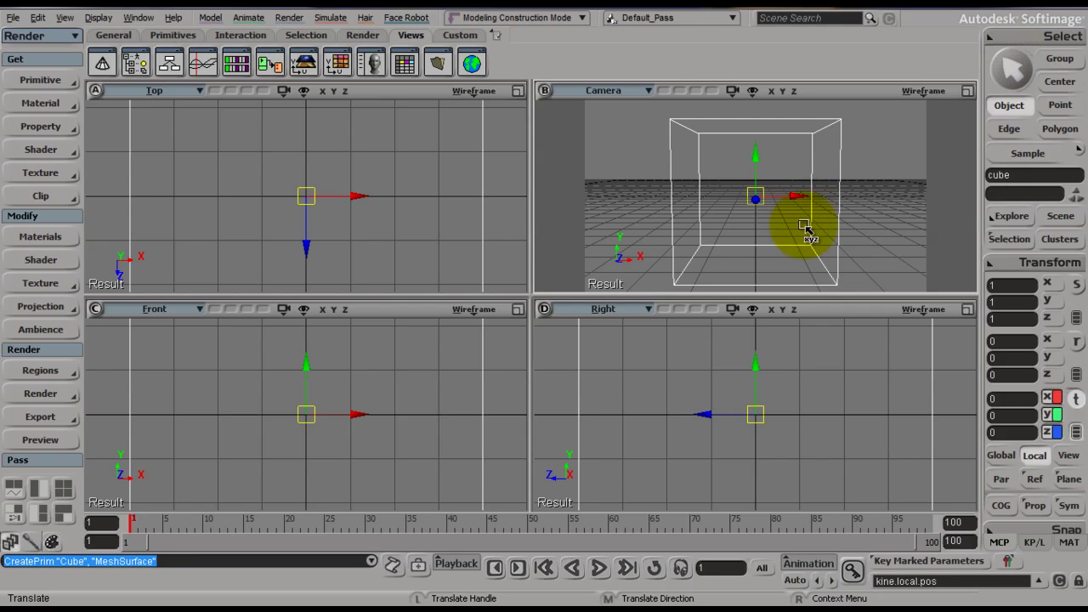
- Hide the Camera view's floor grid, maximize the view, and display it as Shaded with Wireframe On Shaded enabled
click(812, 210)
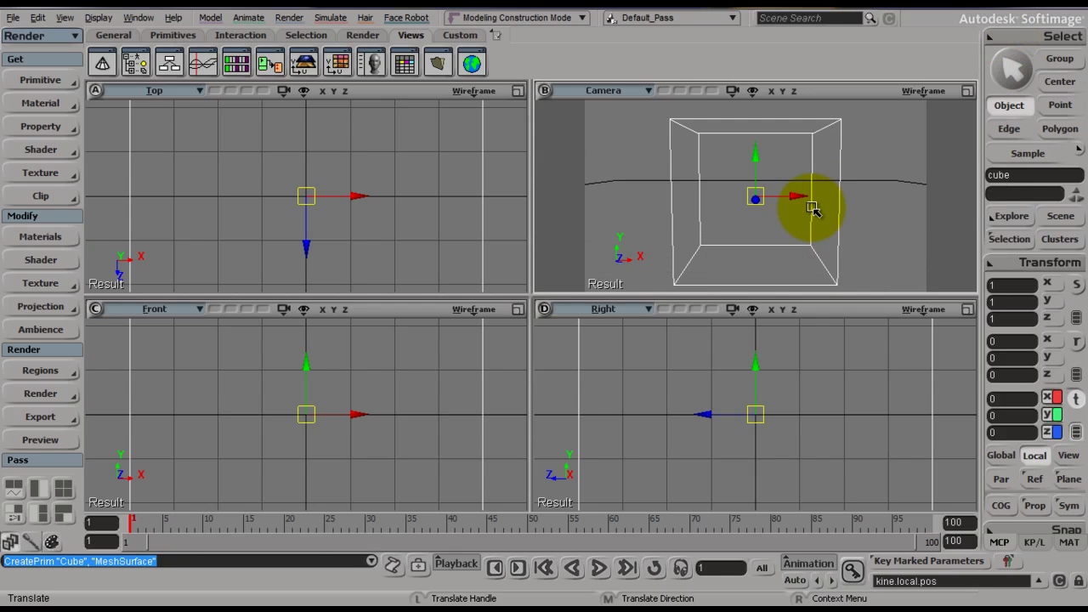
click(966, 92)
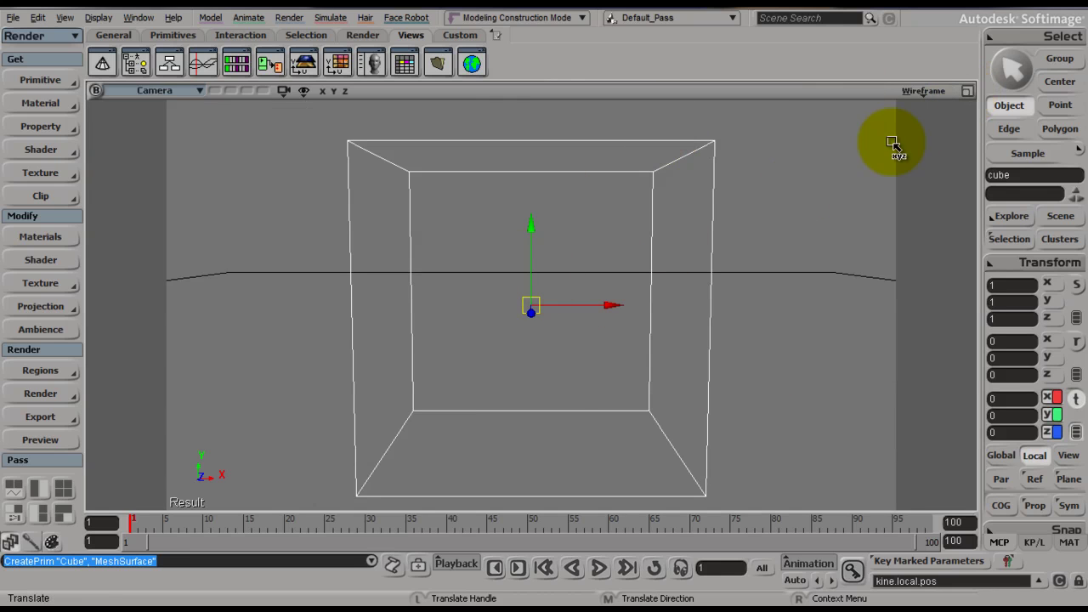
click(920, 90)
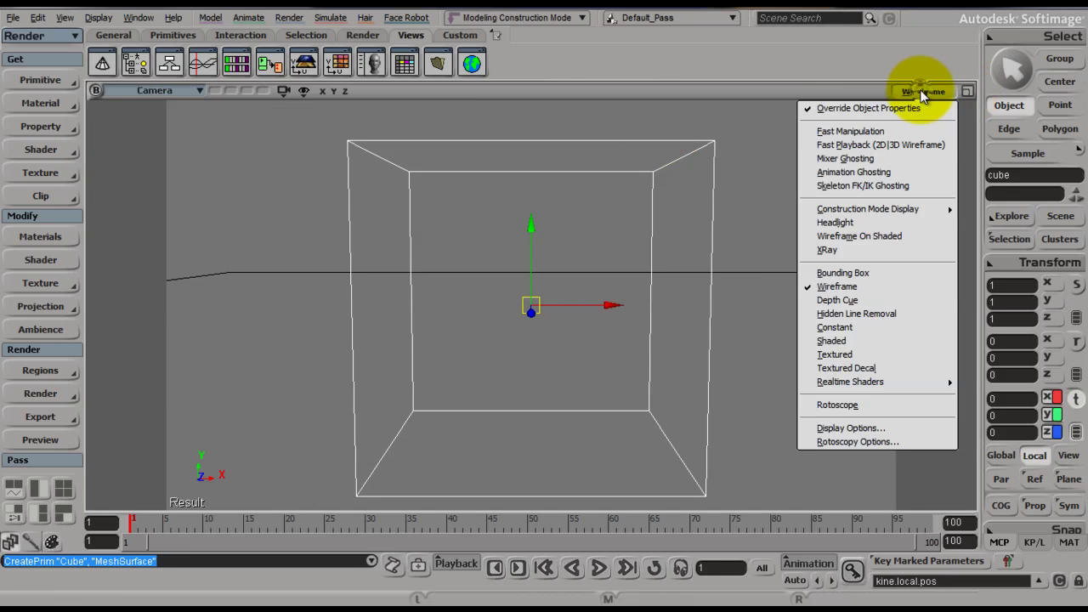
click(881, 340)
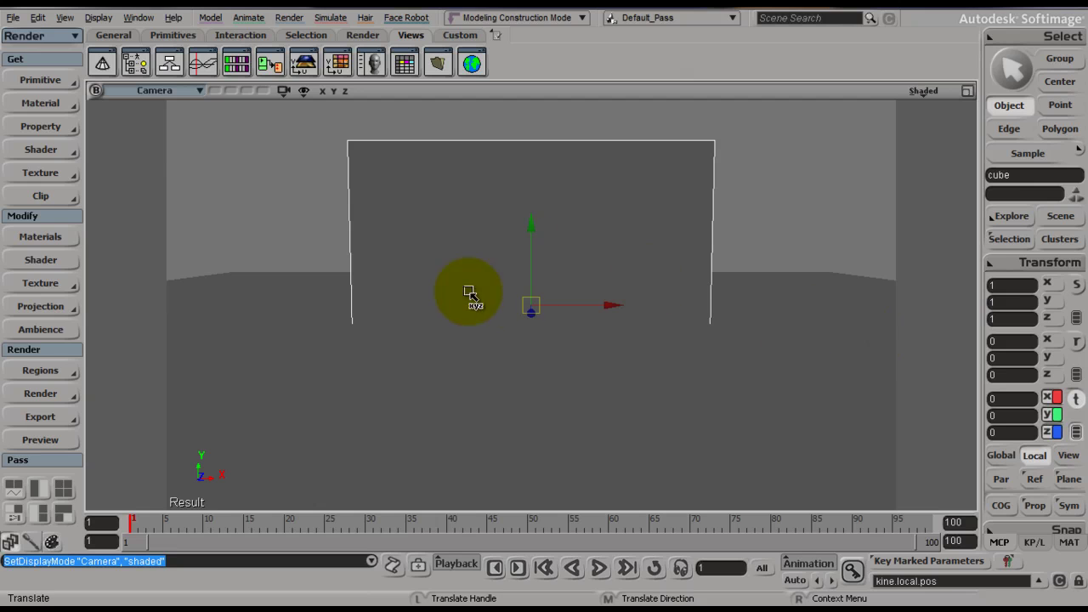
click(925, 89)
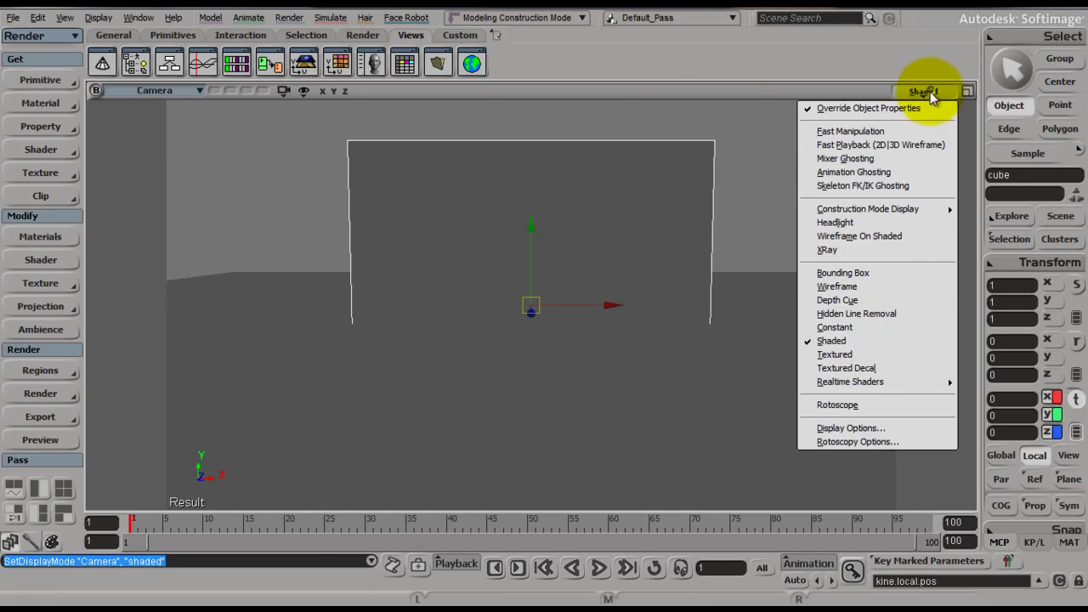
click(884, 233)
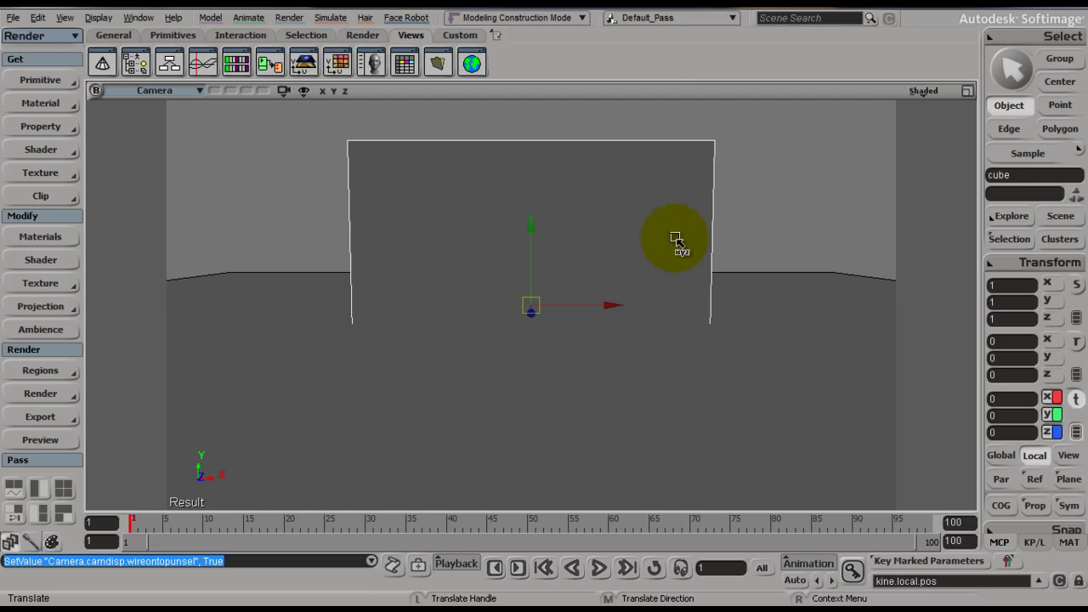
- Compare the Camera view in Wireframe display mode and return it to Shaded
click(920, 91)
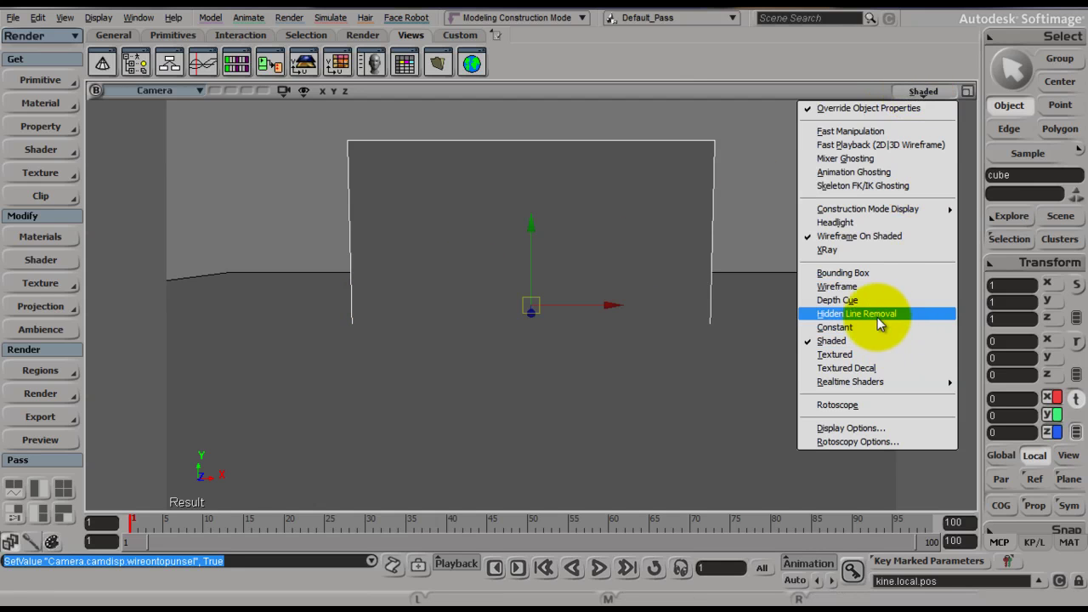
click(867, 290)
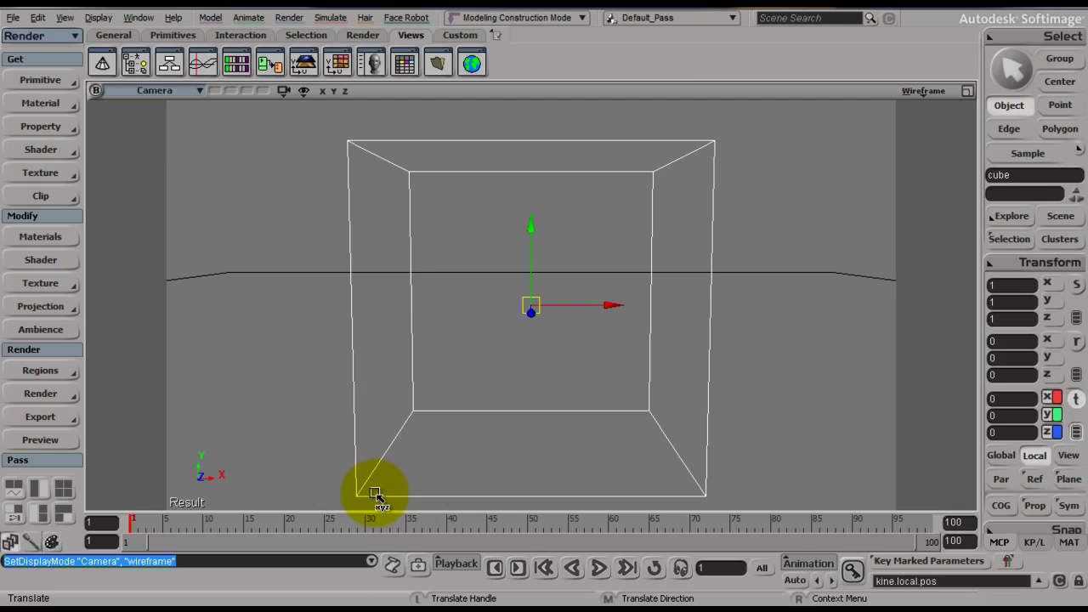
click(921, 90)
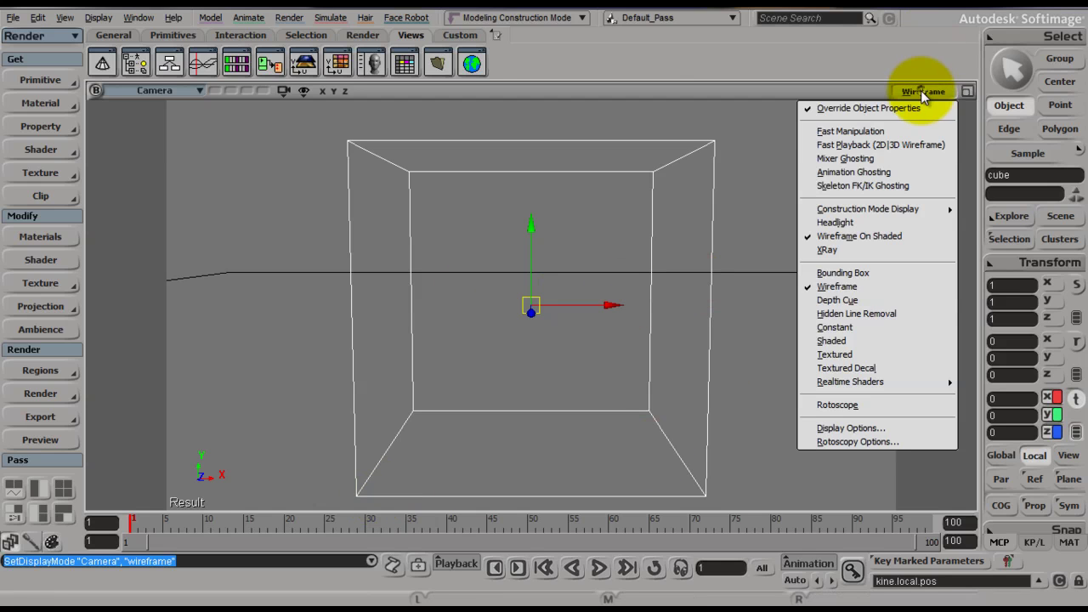
click(857, 340)
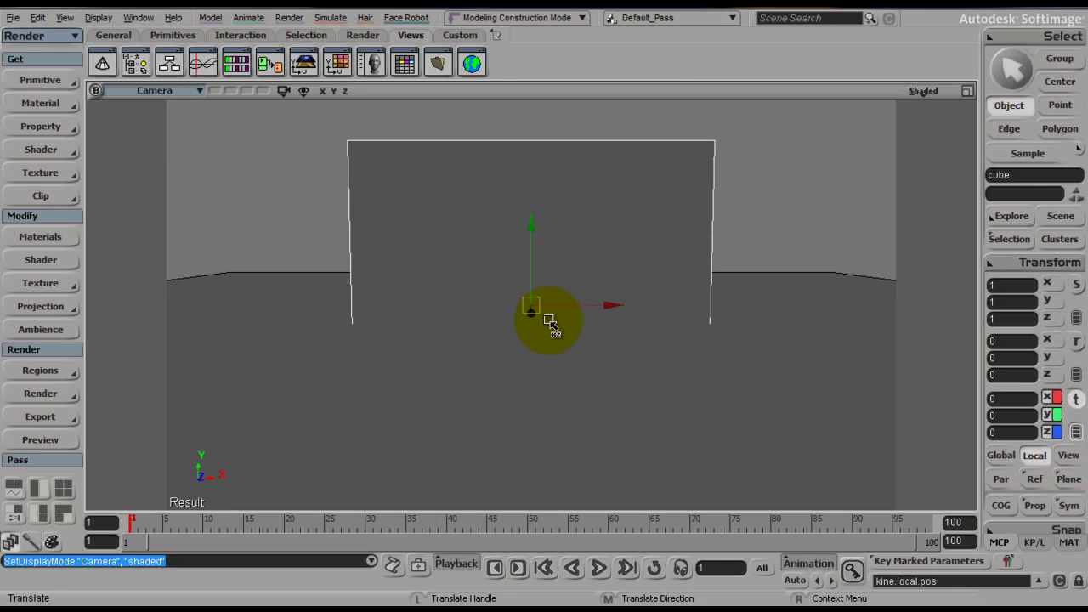
- Raise the cube along Y to about 4, and lower it to about -0.36 so it intersects the grid
drag(531, 272, 513, 125)
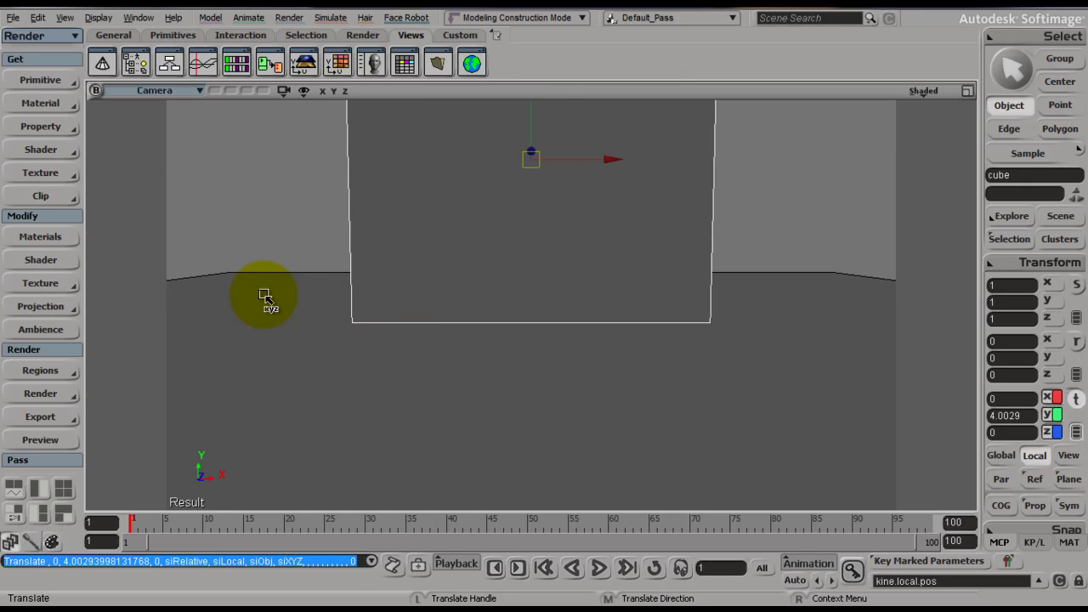
drag(529, 127, 530, 276)
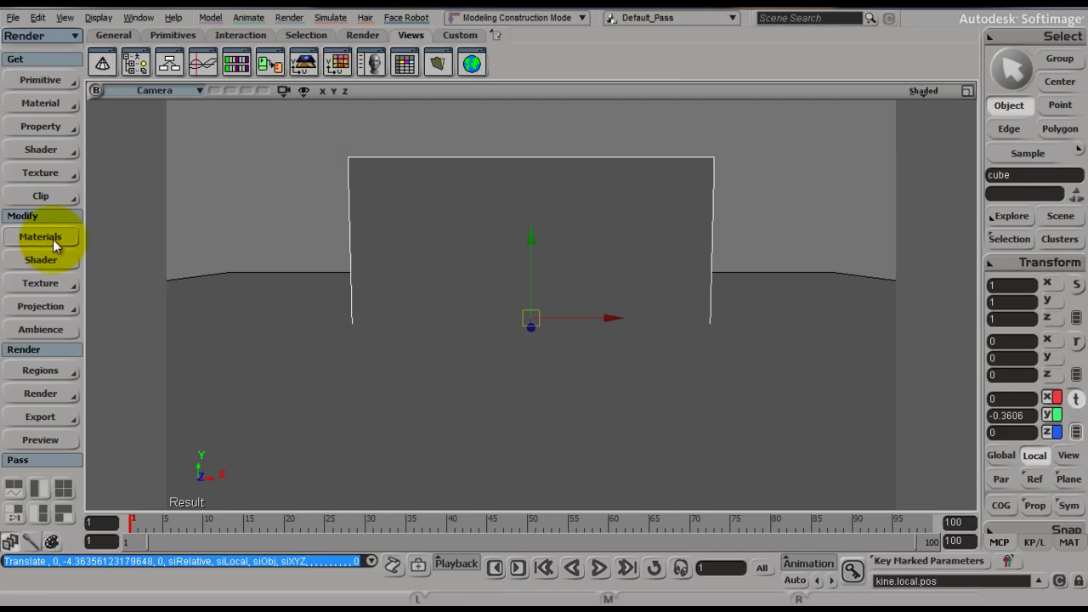
- Apply a Phong material to the cube and set its ambient color to black using HLS with luminance 0
click(58, 101)
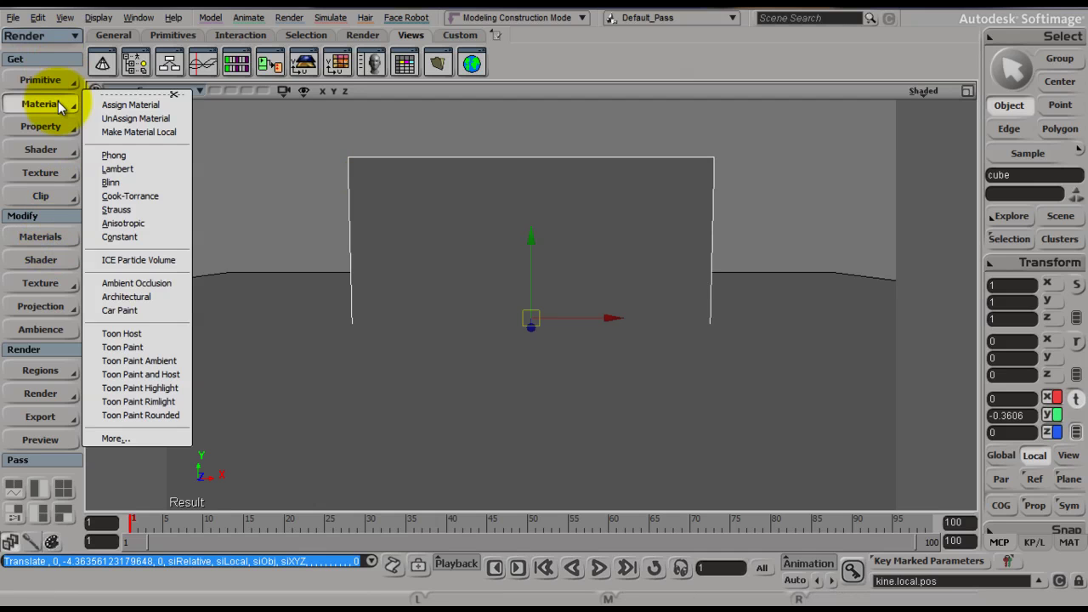
click(114, 153)
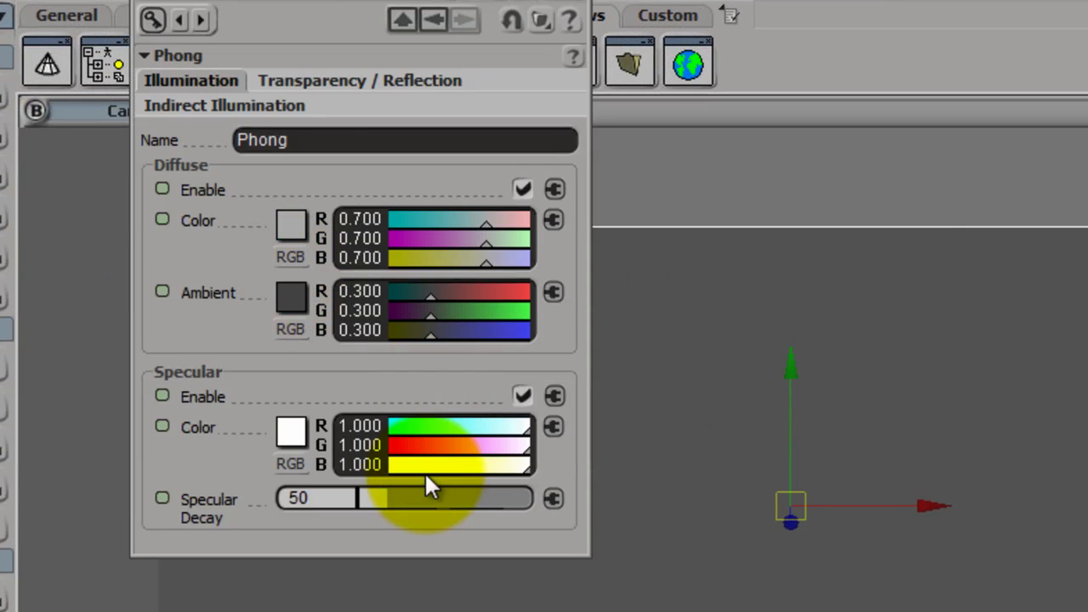
click(290, 329)
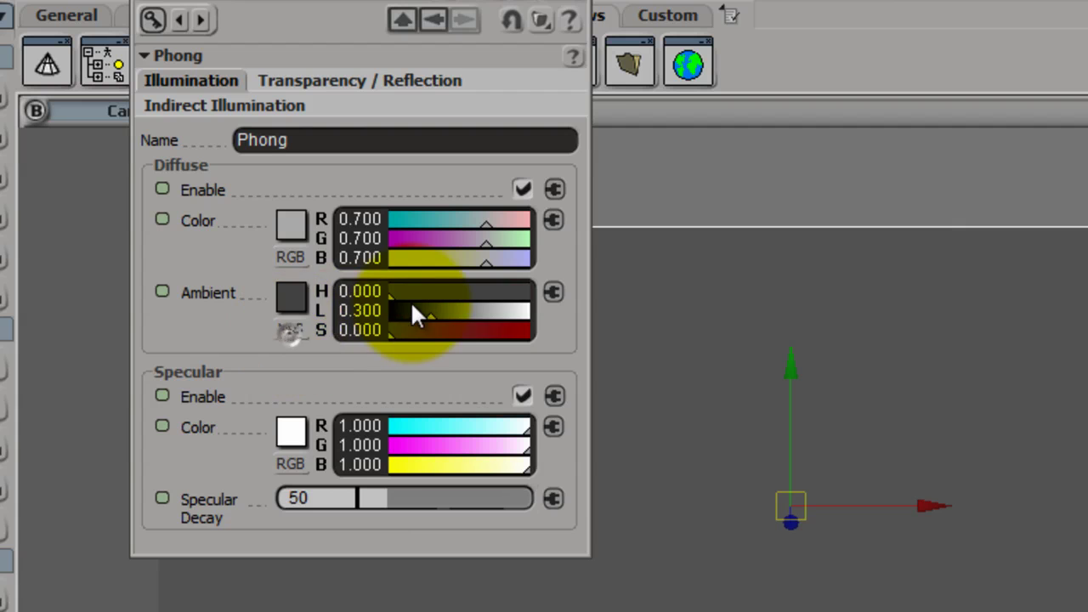
drag(411, 306, 334, 317)
- Make the cube material's diffuse color red using HLS with luminance about 0.475 and saturation about 0.673
click(290, 256)
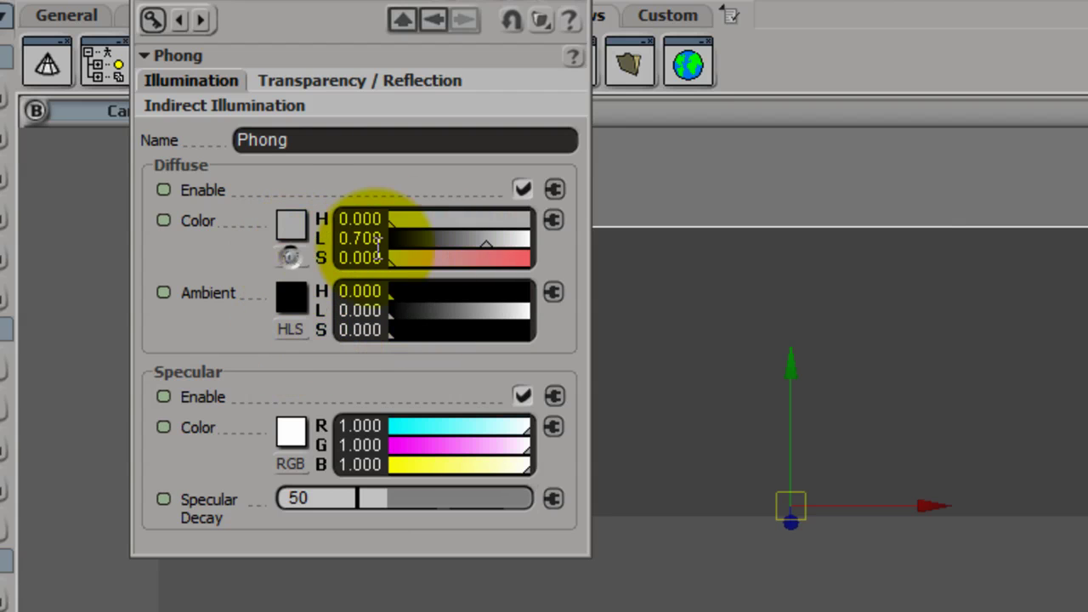
click(483, 255)
drag(443, 239, 453, 238)
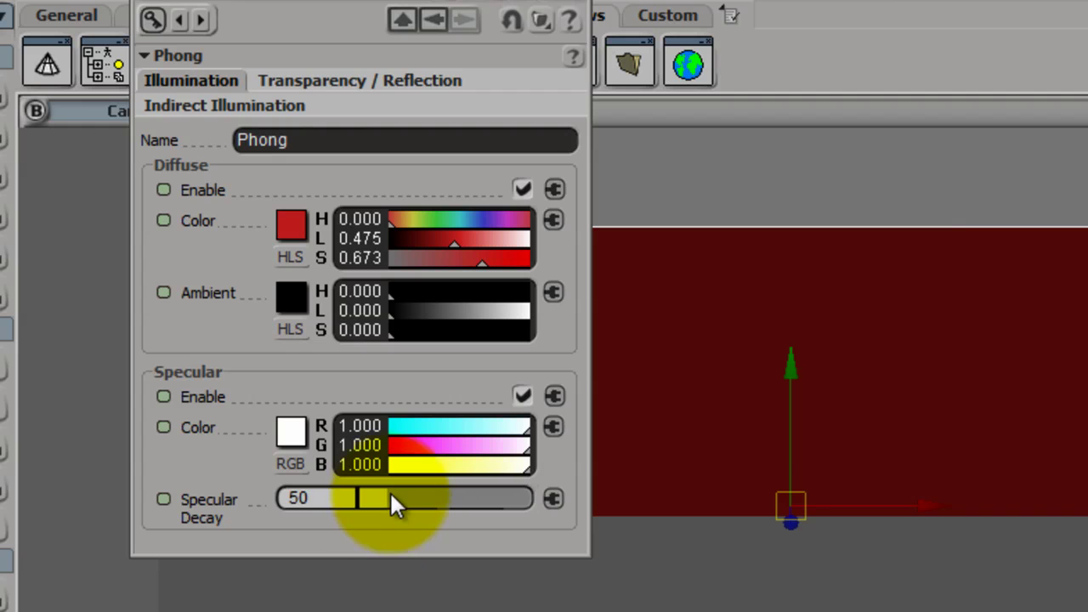
- Reduce the luminance of the cube material's specular color in HLS mode and close the material properties
click(289, 464)
drag(442, 447, 428, 450)
click(578, 21)
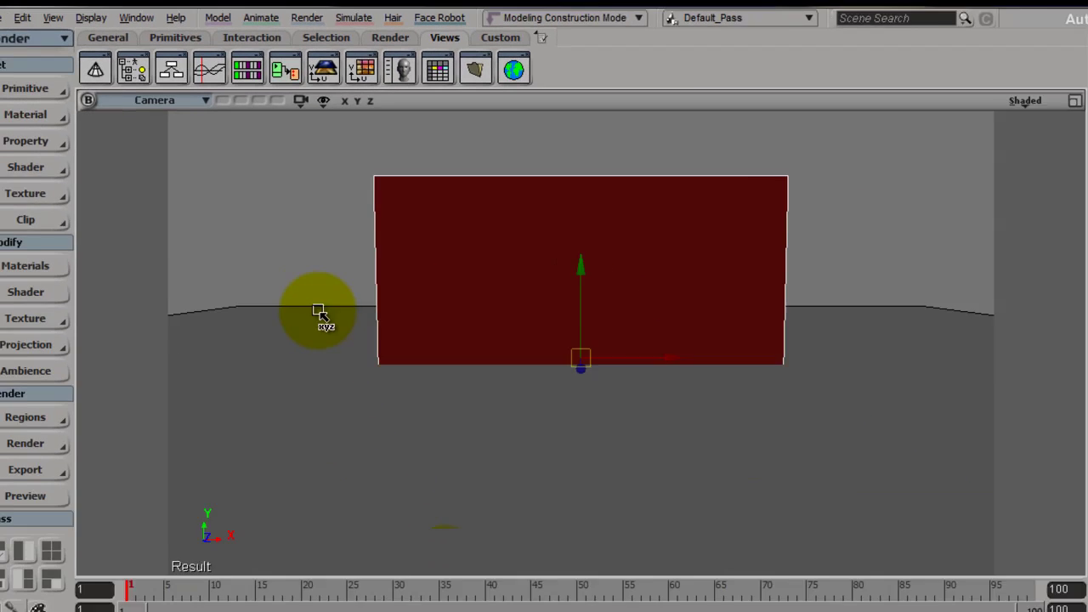
- Select the grid, apply a Phong material to it, switch its ambient color to HLS, and close the properties
key(space)
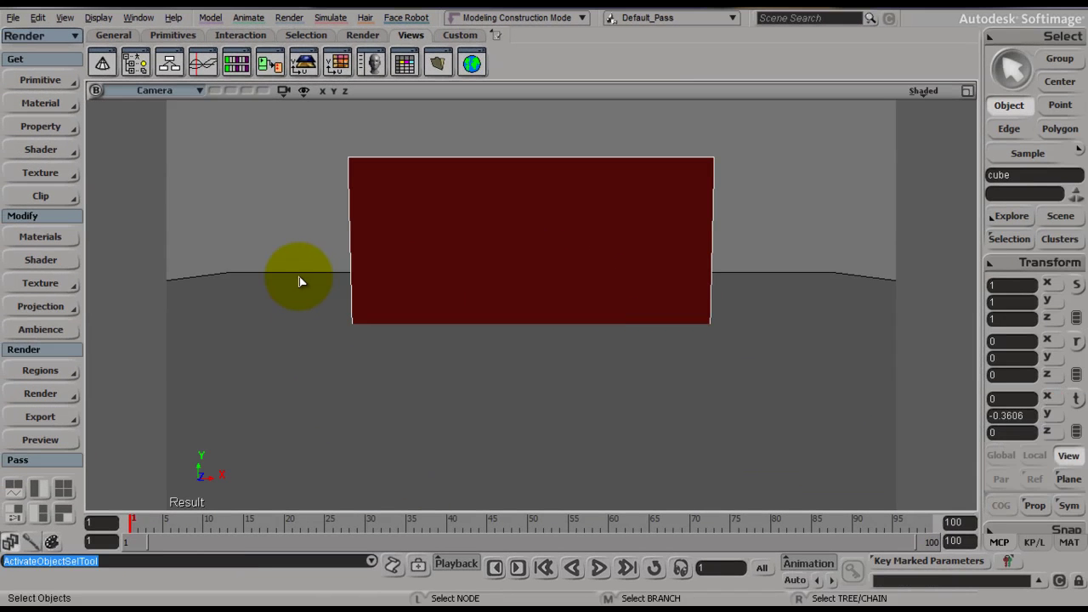
click(284, 299)
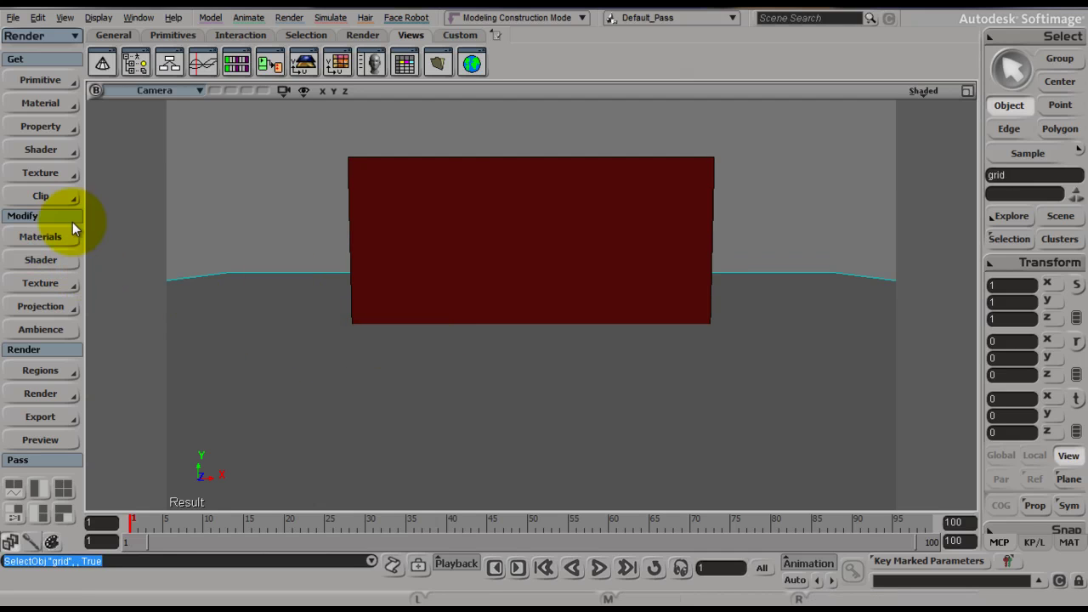
click(60, 106)
click(122, 159)
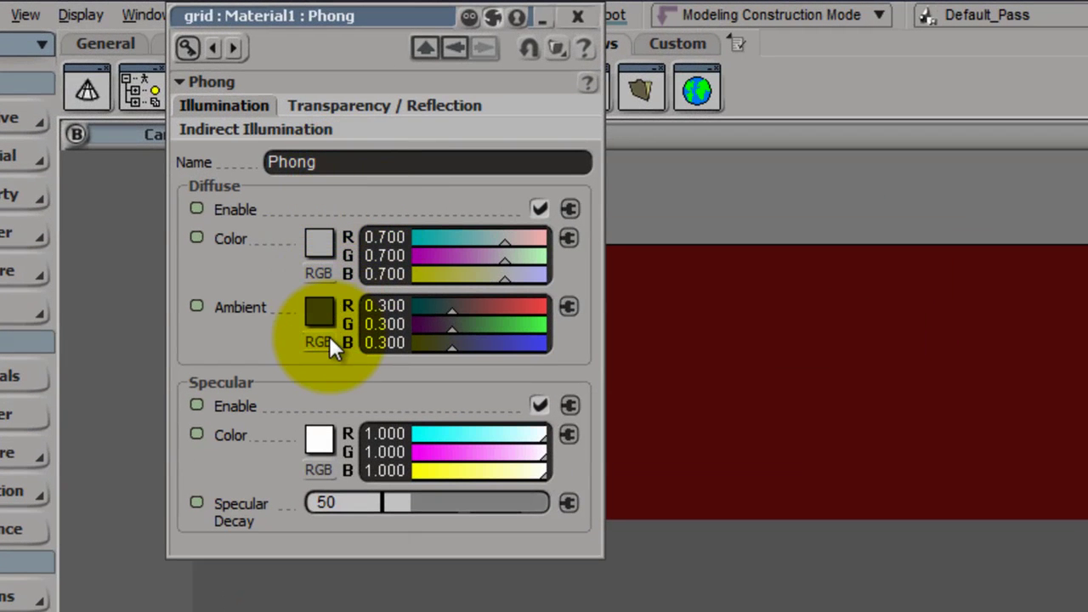
click(321, 342)
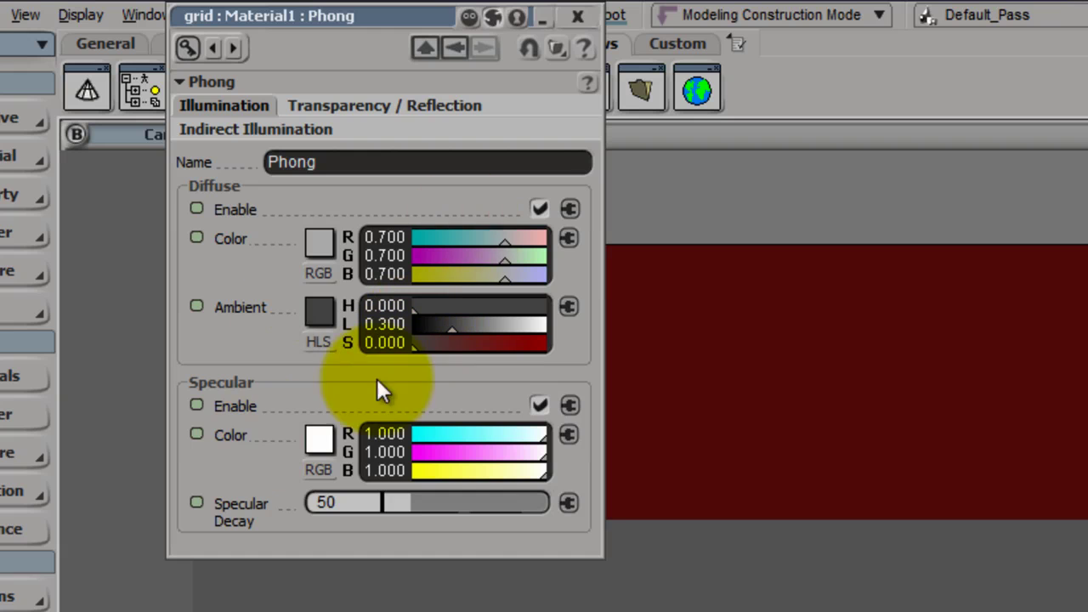
click(540, 15)
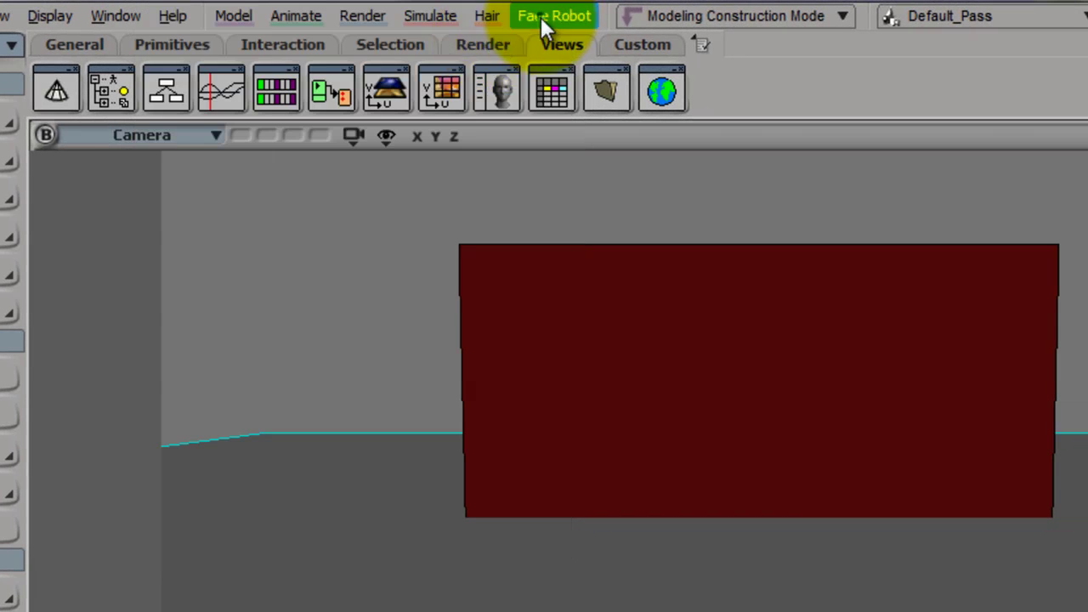
- Open the Material Manager and inspect the render trees of the cube's and the grid's materials
click(7, 163)
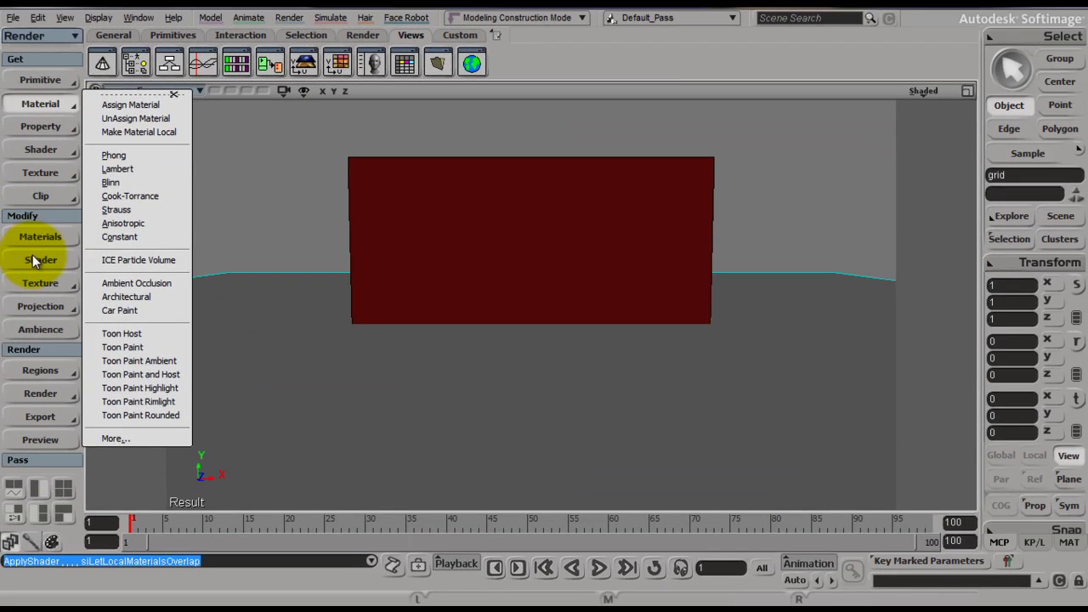
click(34, 238)
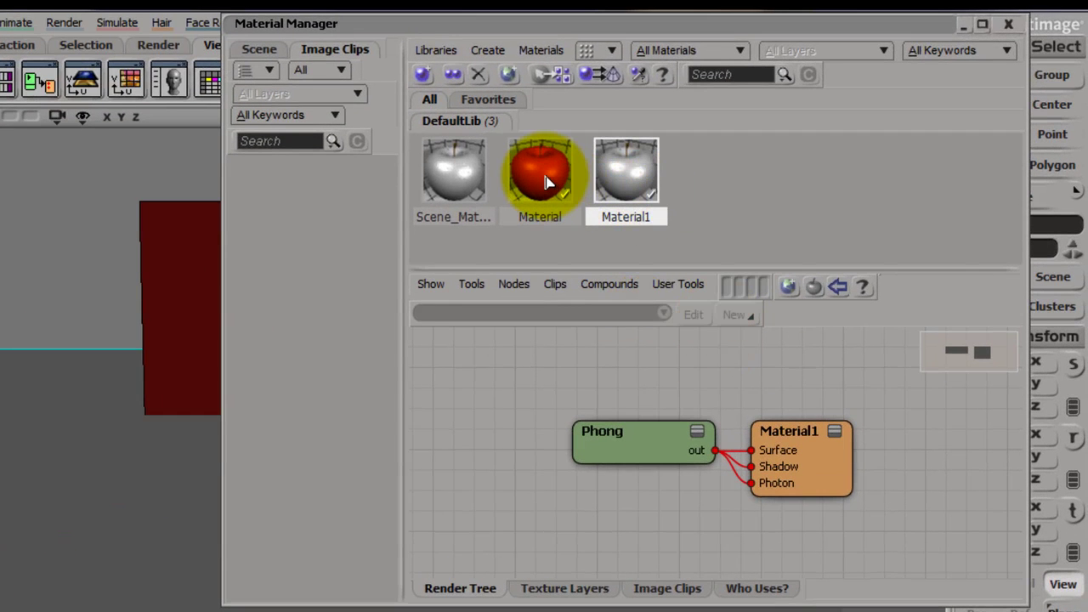
click(547, 182)
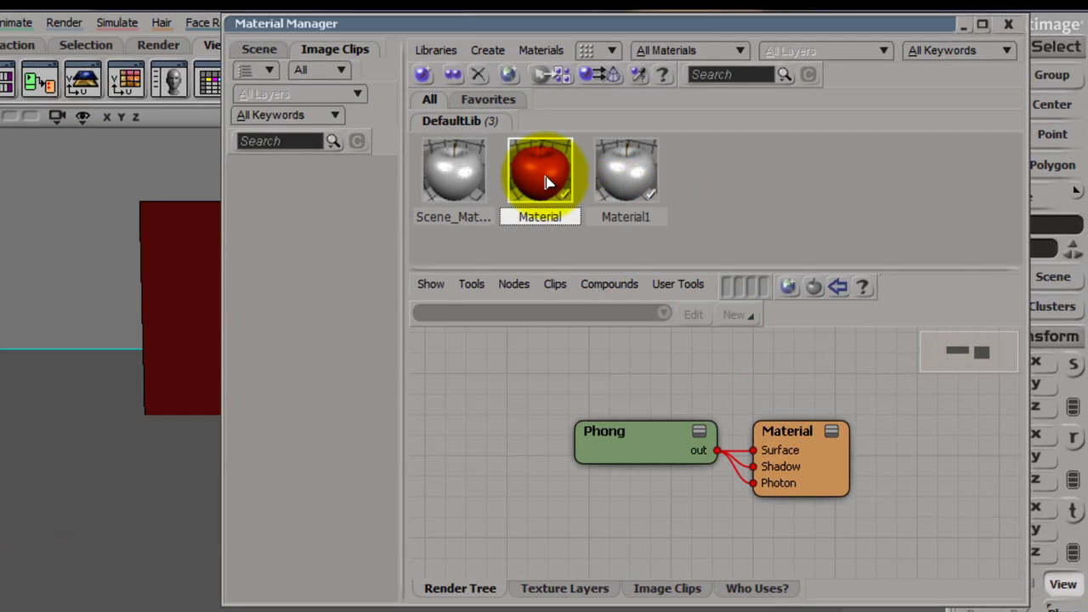
click(641, 174)
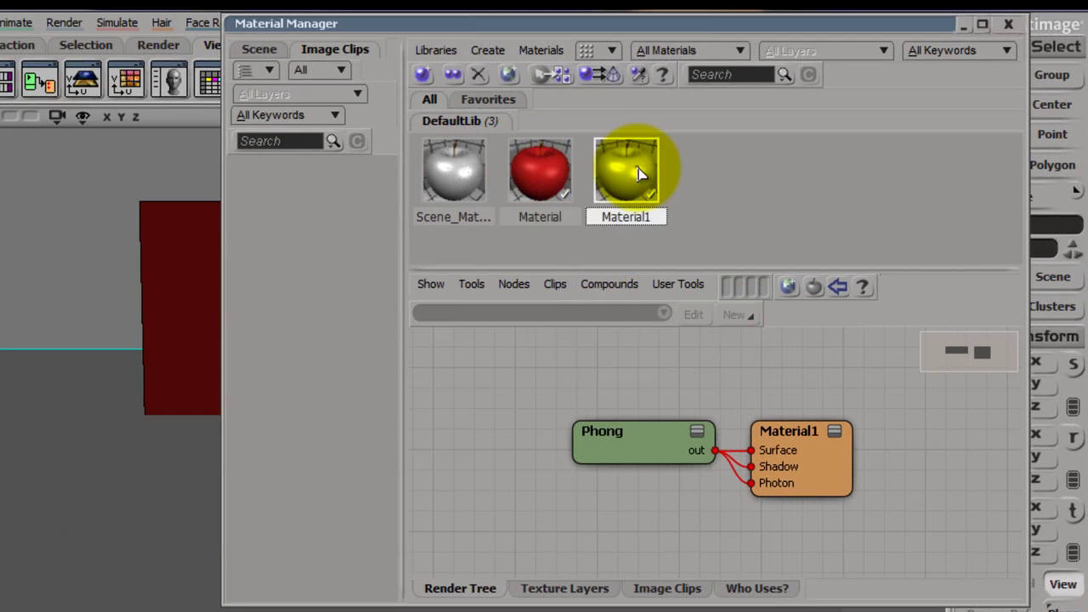
- Rename the grid's material, Material1, to MatteShadow in the Material Manager
right_click(640, 224)
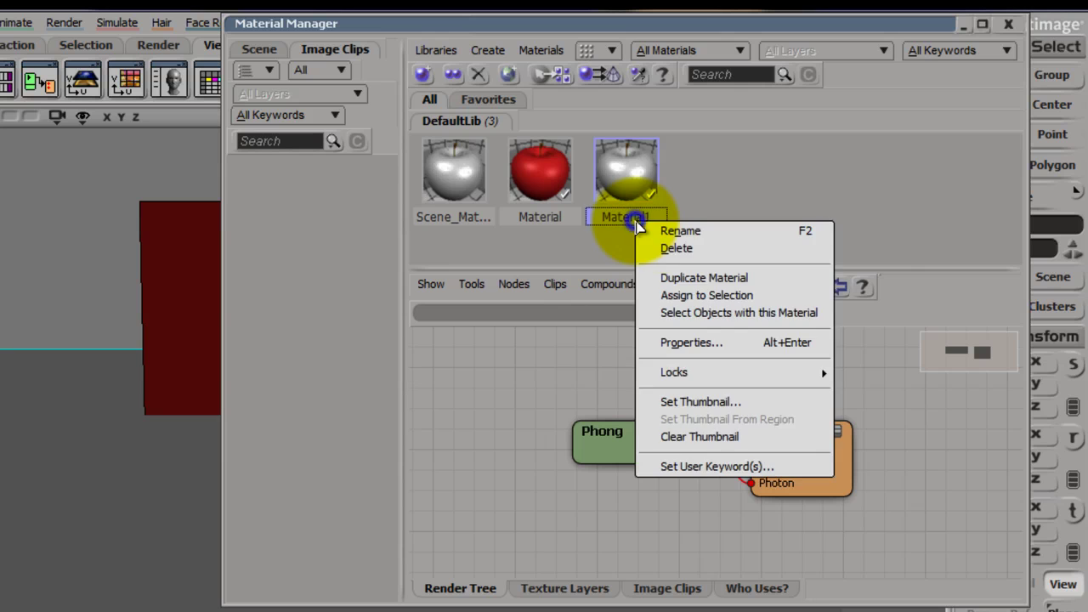
click(664, 230)
text(MatteShadow)
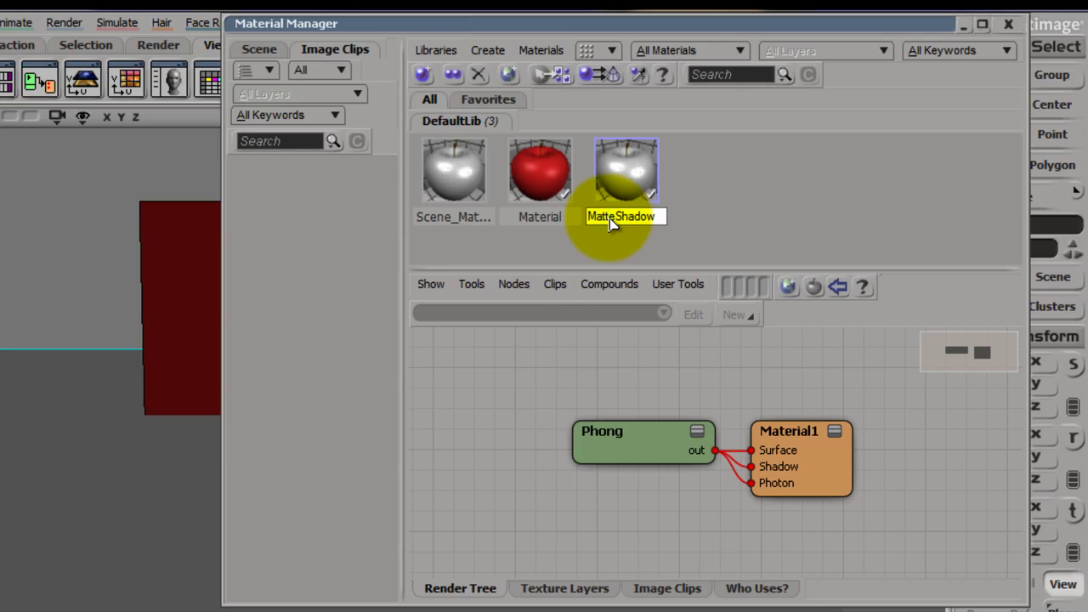
key(Return)
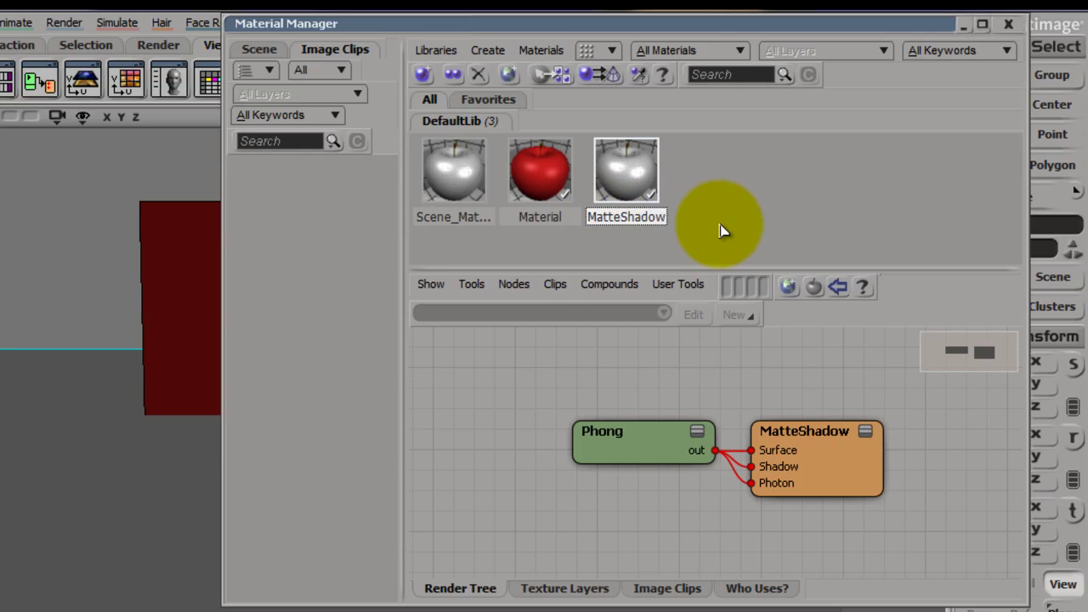
- Add a Matte Shadow (mip) node to the MatteShadow render tree and arrange it below the Phong node
drag(631, 441, 506, 392)
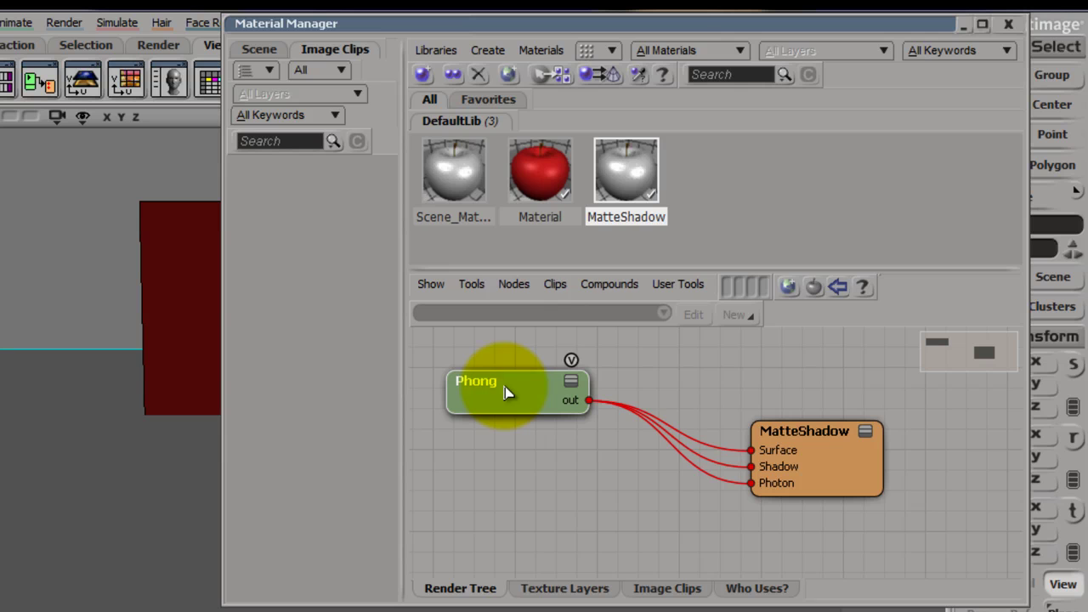
click(511, 289)
mouse_move(542, 336)
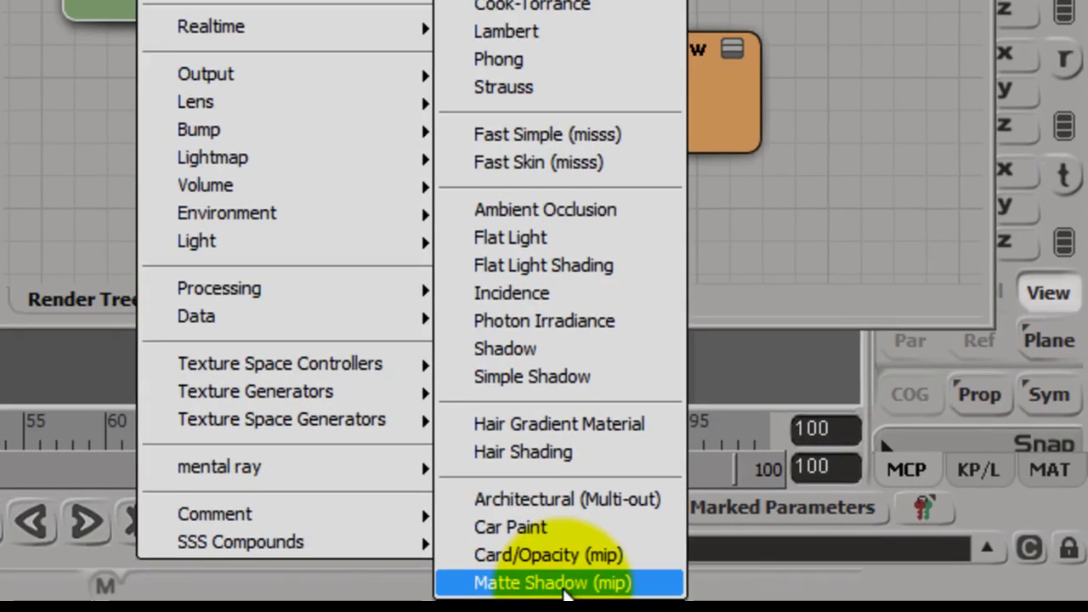
click(635, 597)
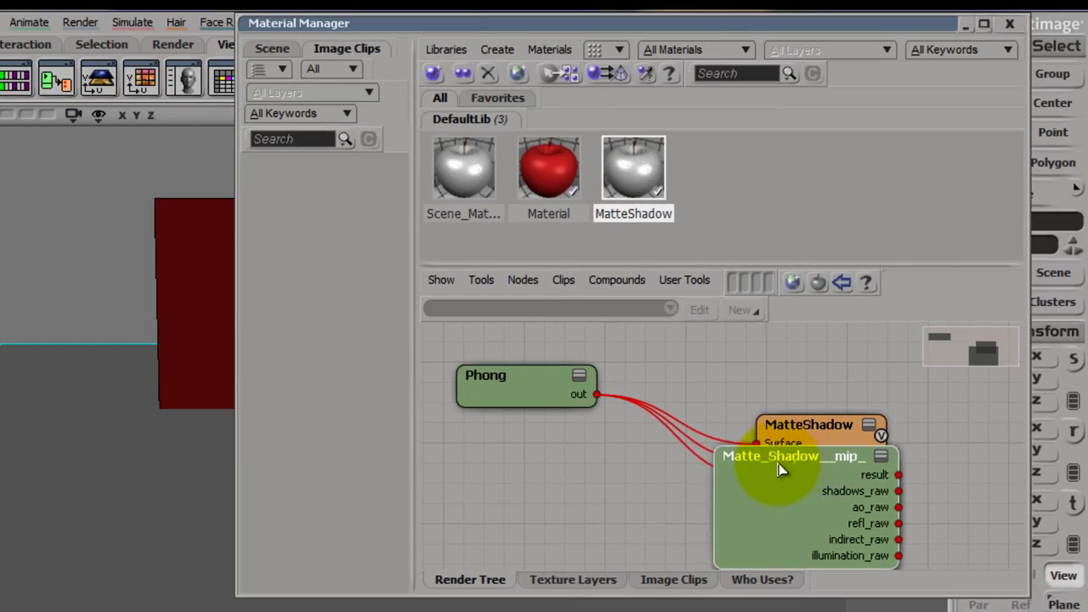
drag(735, 386, 535, 351)
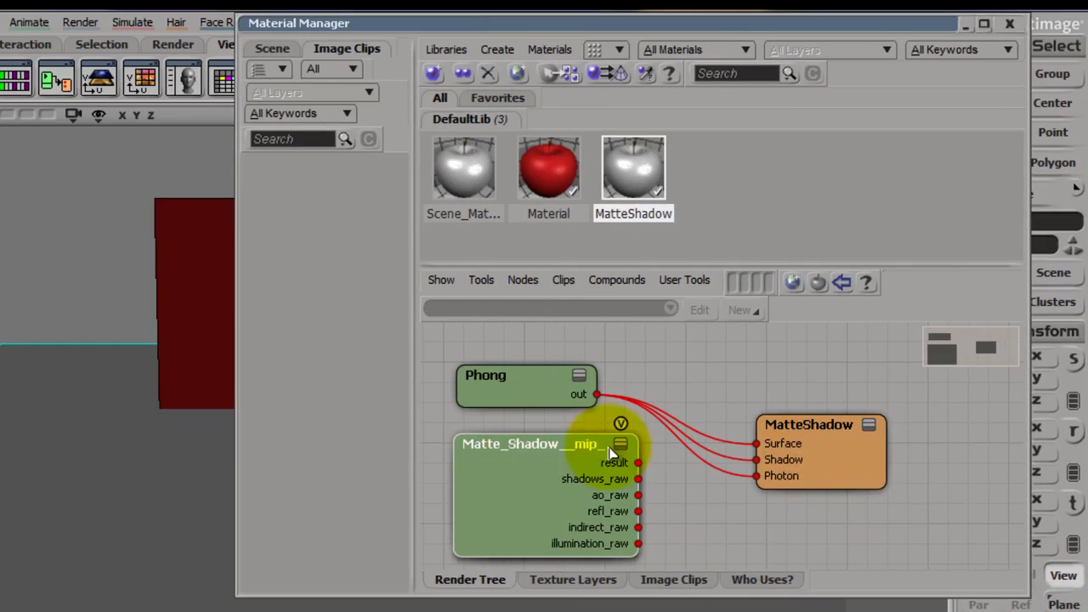
- Connect the Matte Shadow node's result output to the material's Surface, Shadow and Photon inputs
drag(651, 468, 782, 448)
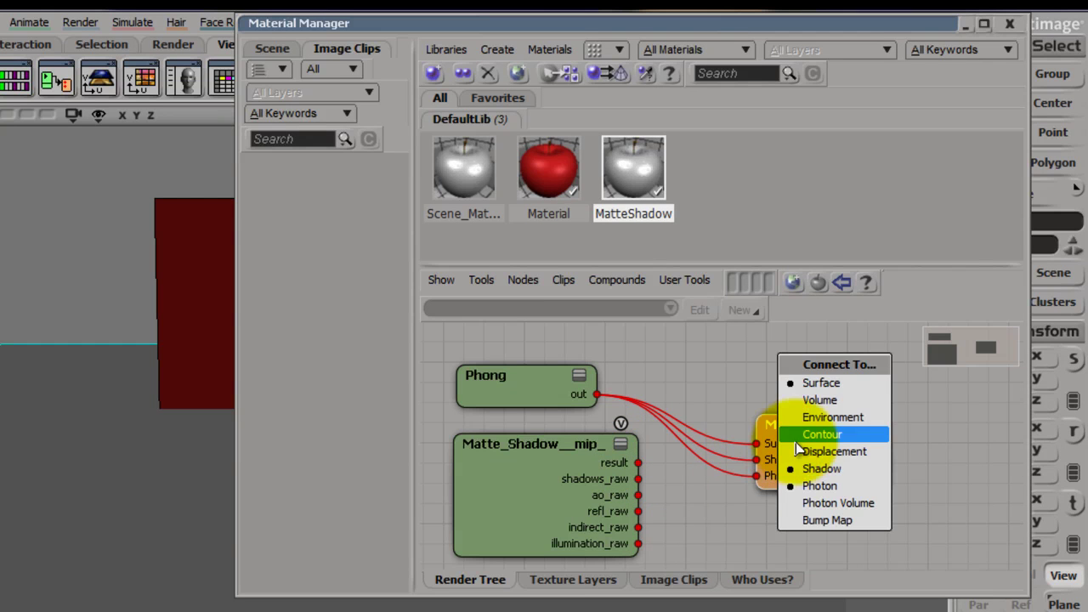
click(820, 384)
drag(642, 471, 812, 459)
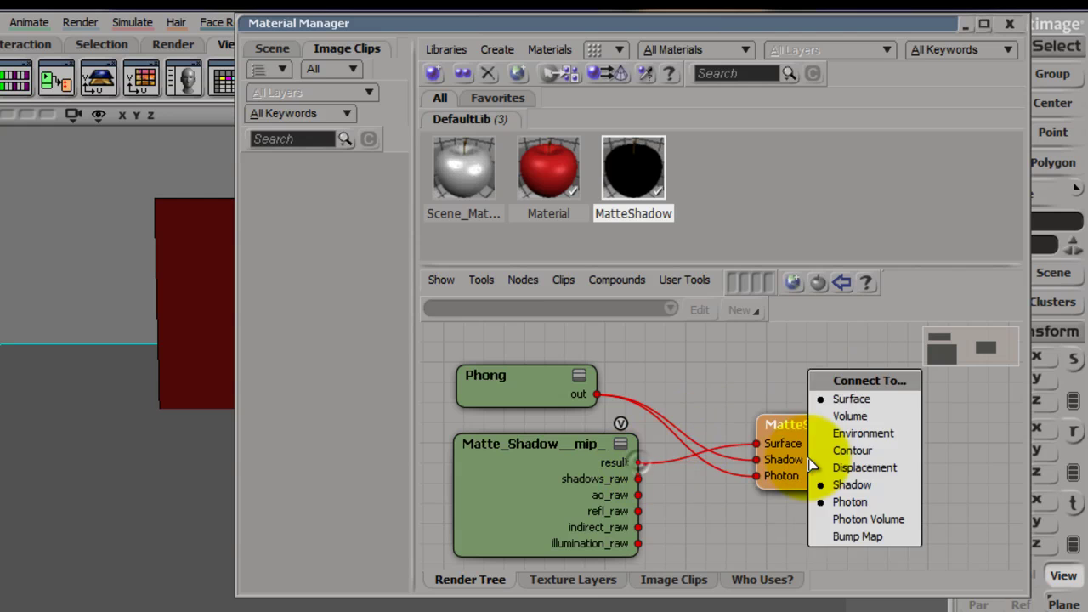
click(850, 483)
drag(642, 470, 816, 463)
click(843, 515)
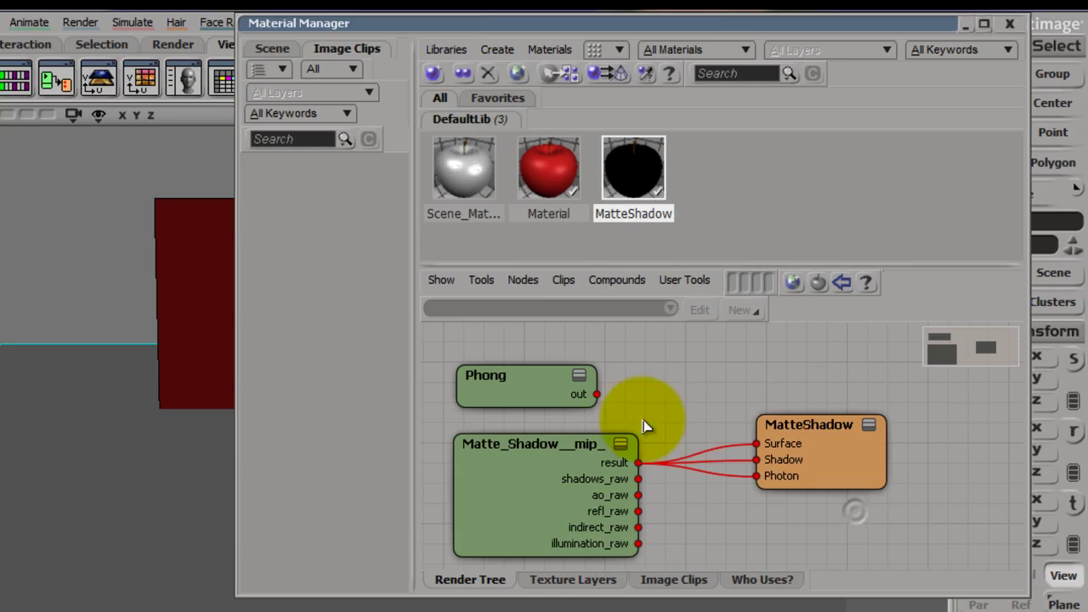
- Delete the disconnected Phong node and reposition the Matte Shadow node beside the material
click(540, 395)
key(Delete)
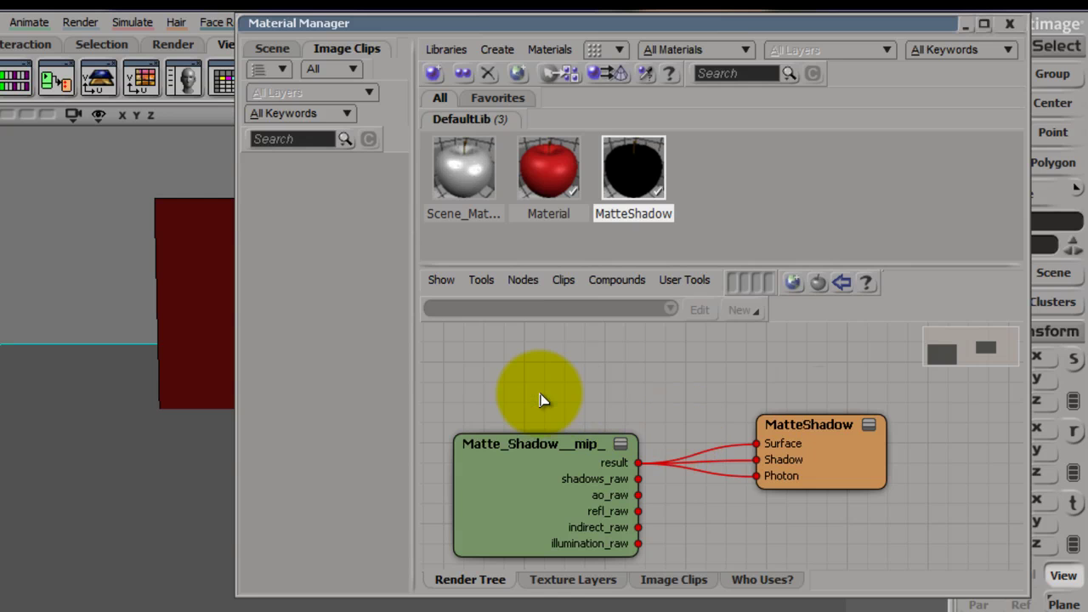
drag(521, 449, 538, 416)
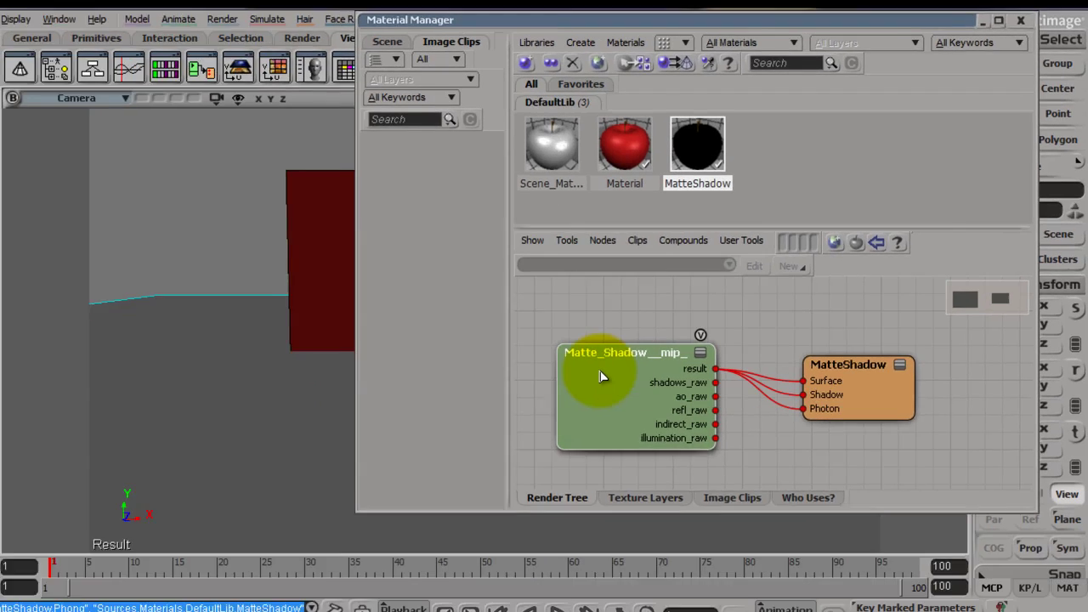
- Open the Matte Shadow node's properties, close the Material Manager, and move the property editor clear of the cube
double_click(520, 436)
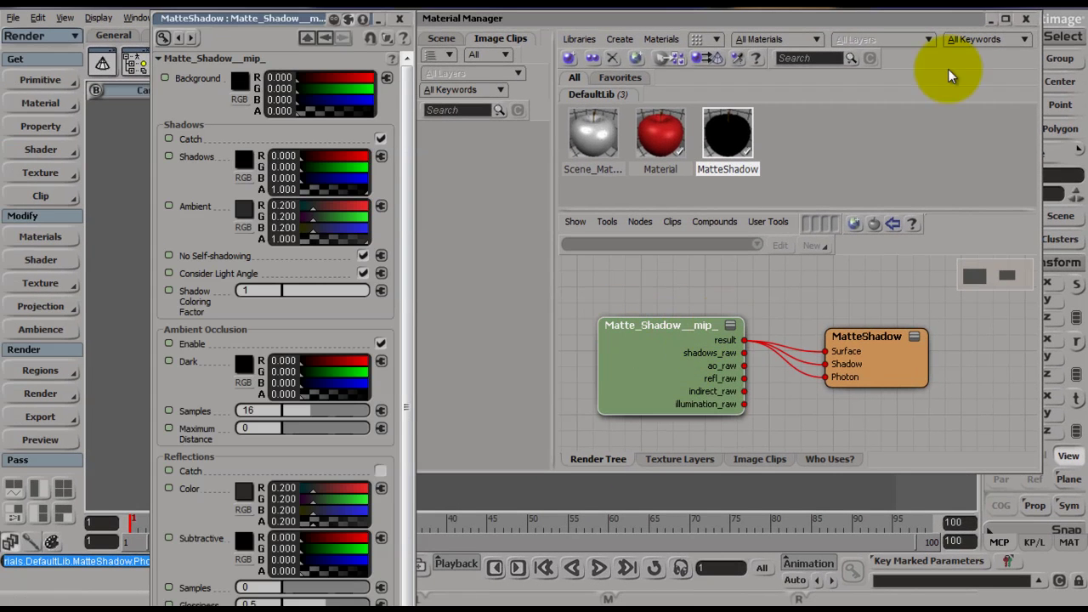
click(1025, 19)
drag(202, 20, 433, 28)
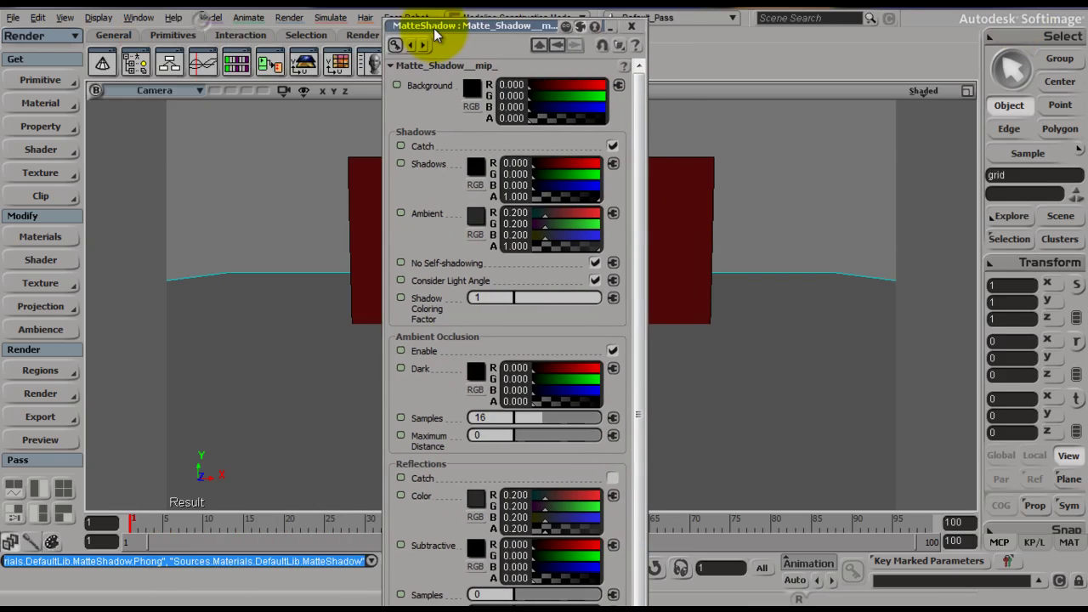
click(632, 27)
drag(468, 68, 797, 12)
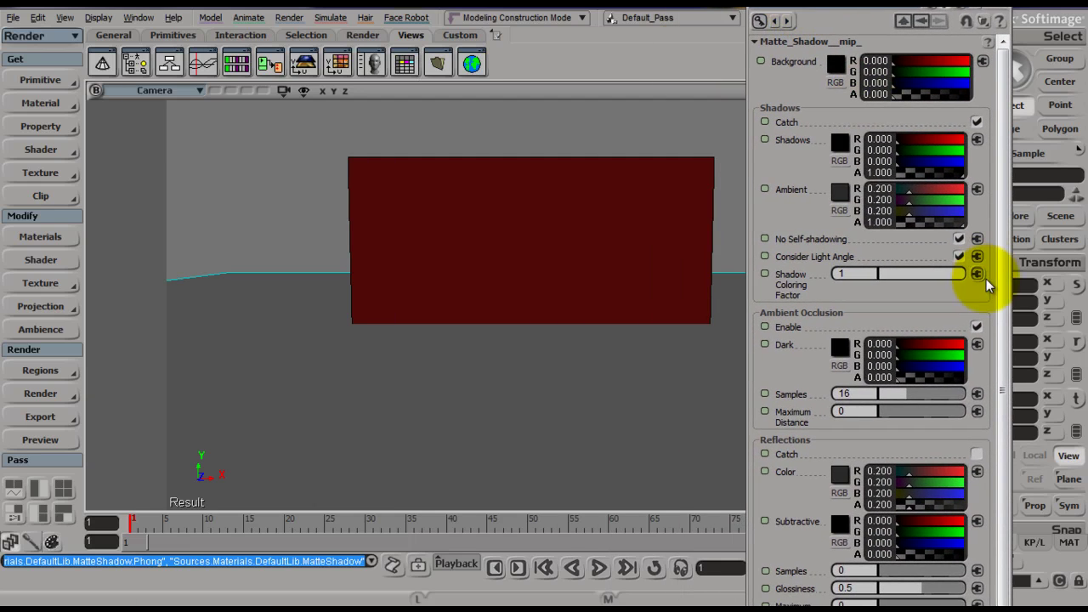
- Disable ambient occlusion and enable catching reflections on the Matte Shadow shader
click(977, 328)
scroll(1003, 364, down, 3)
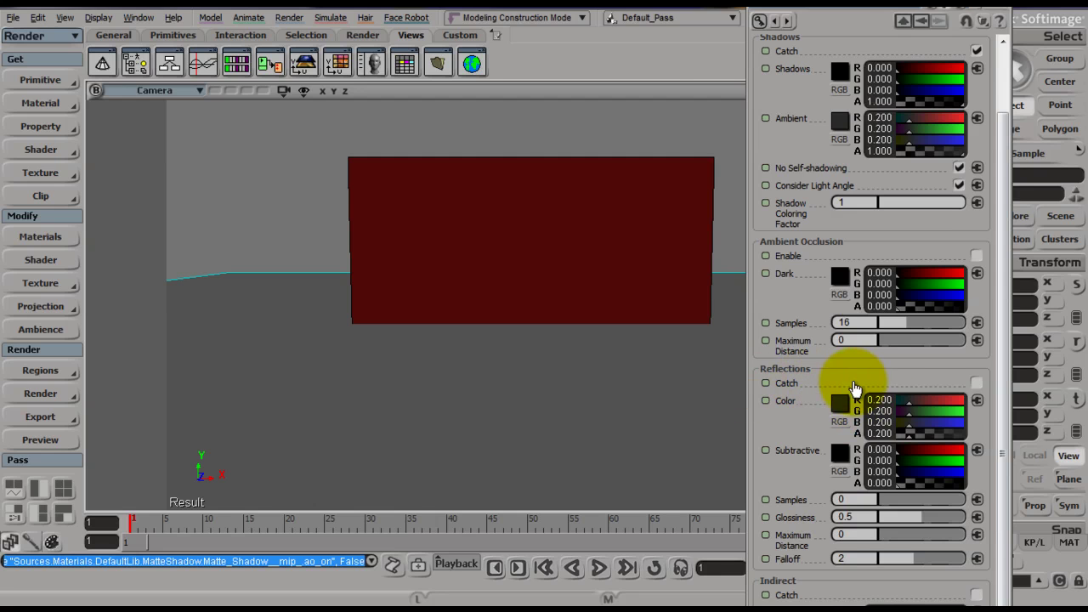
click(977, 382)
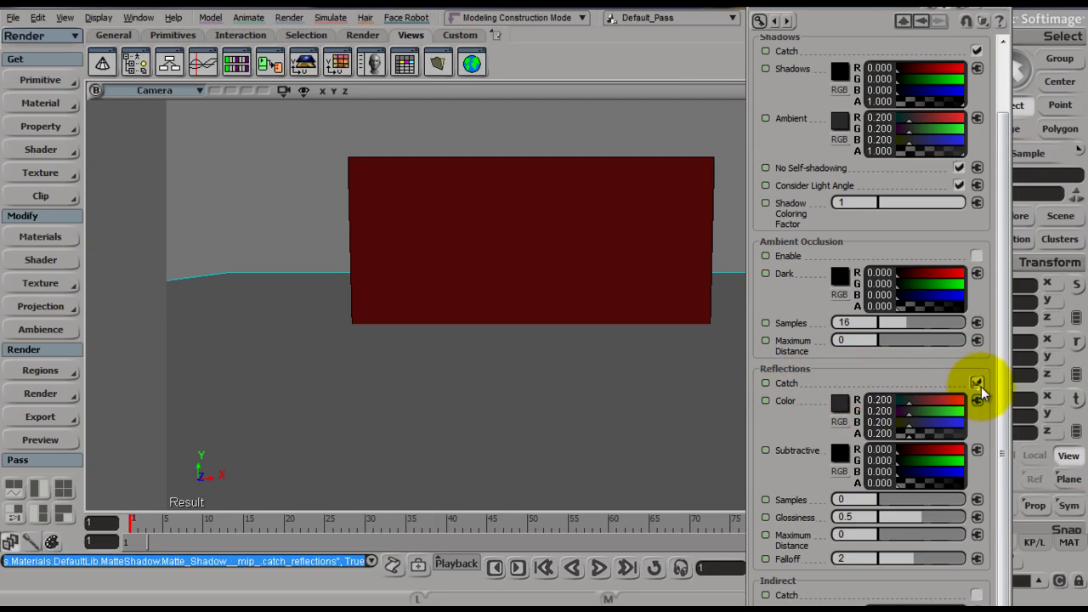
drag(1009, 429, 1003, 267)
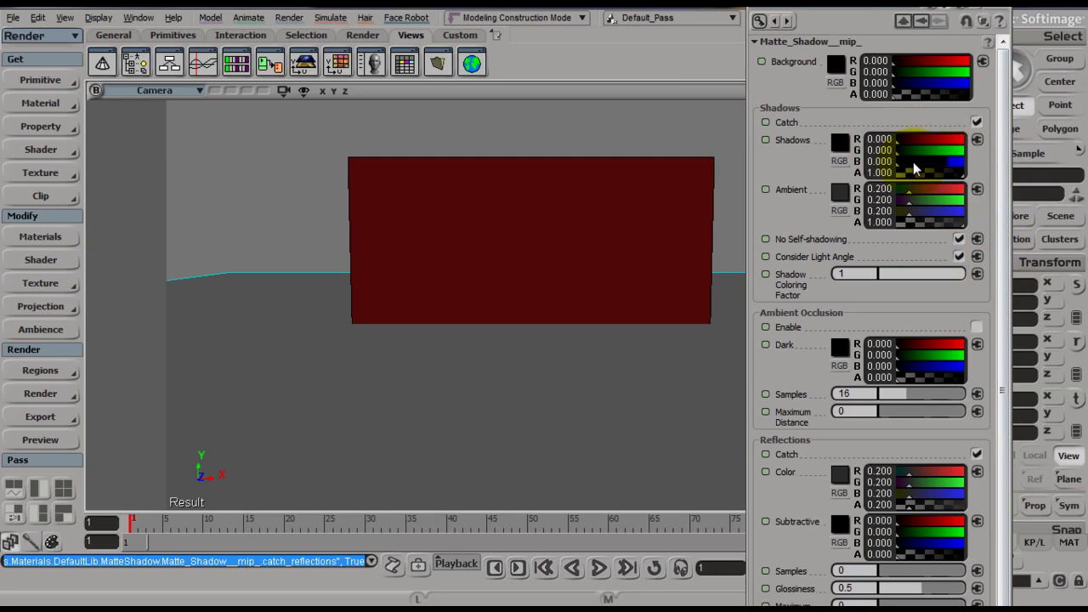
- Set the Matte Shadow shader's shadow ambient color to luminance 0 in HLS mode and minimize its property editor
click(841, 212)
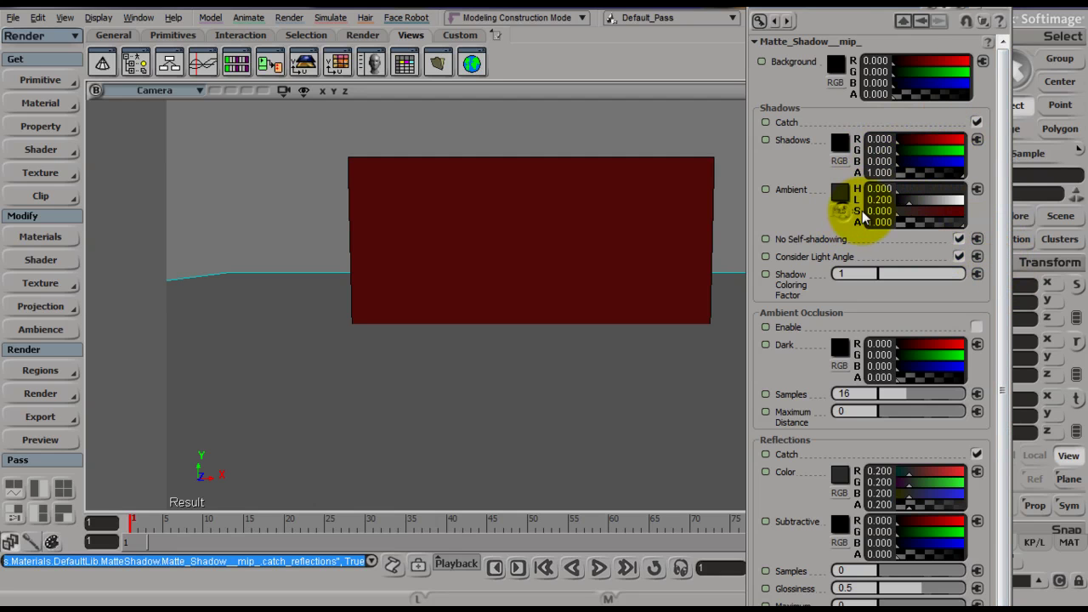
drag(906, 206, 916, 223)
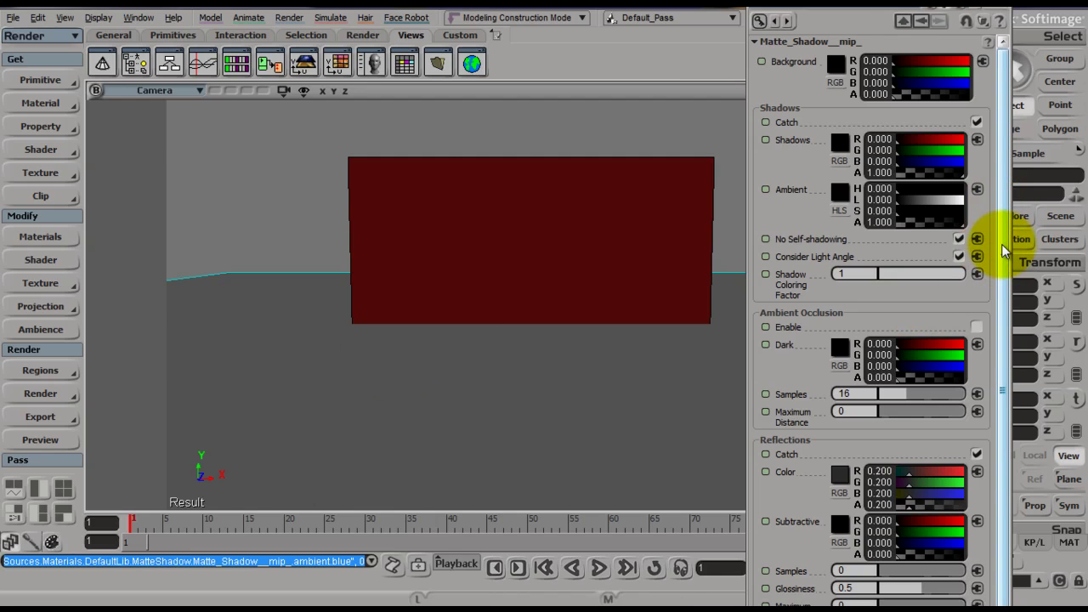
drag(1003, 242, 1003, 340)
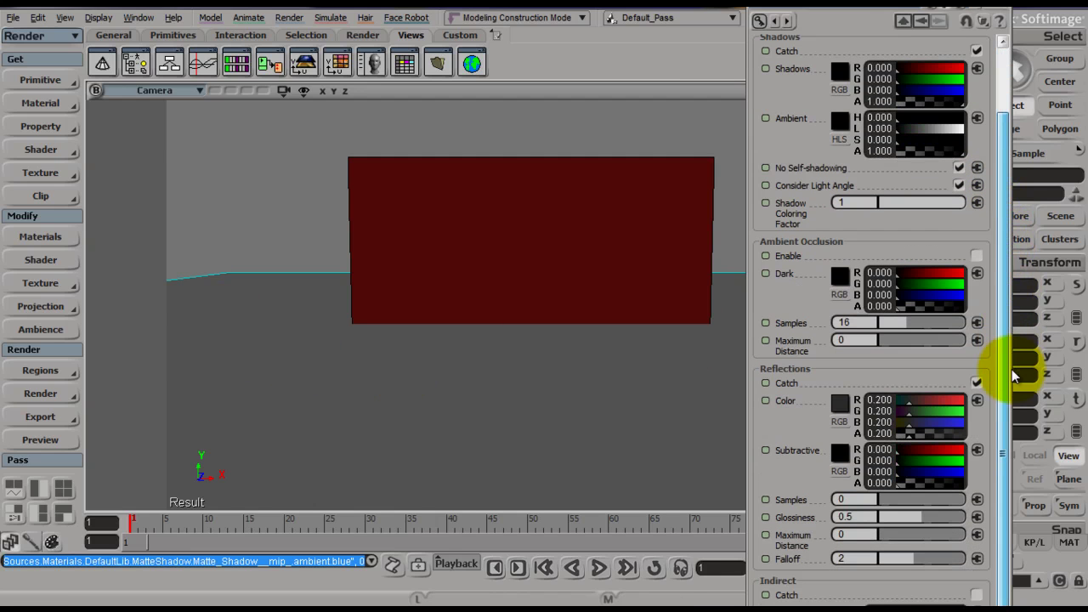
click(982, 20)
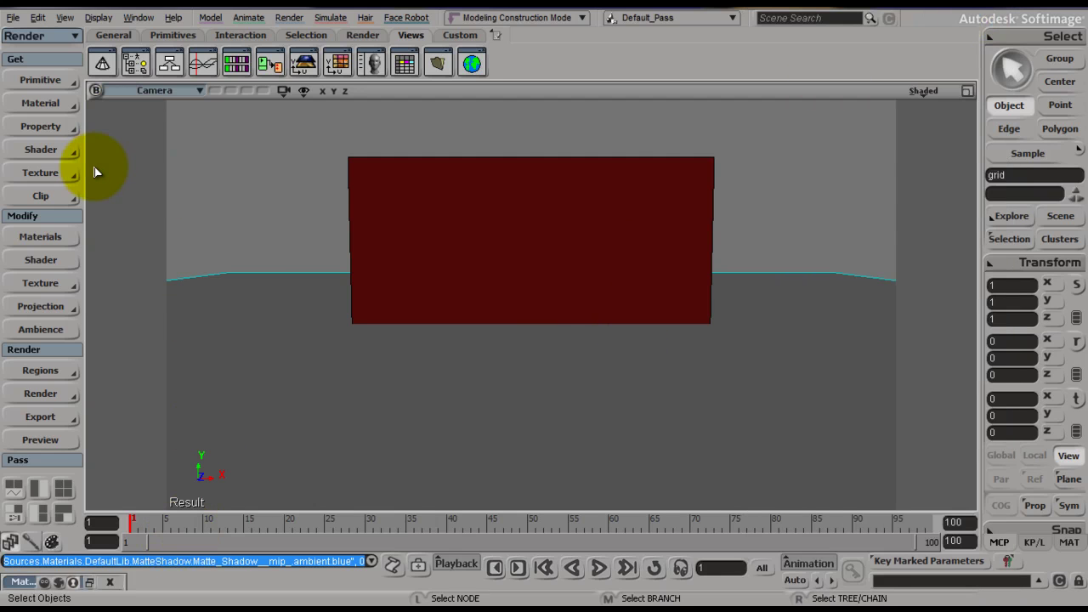
- Add a Light Box light to the scene
click(59, 84)
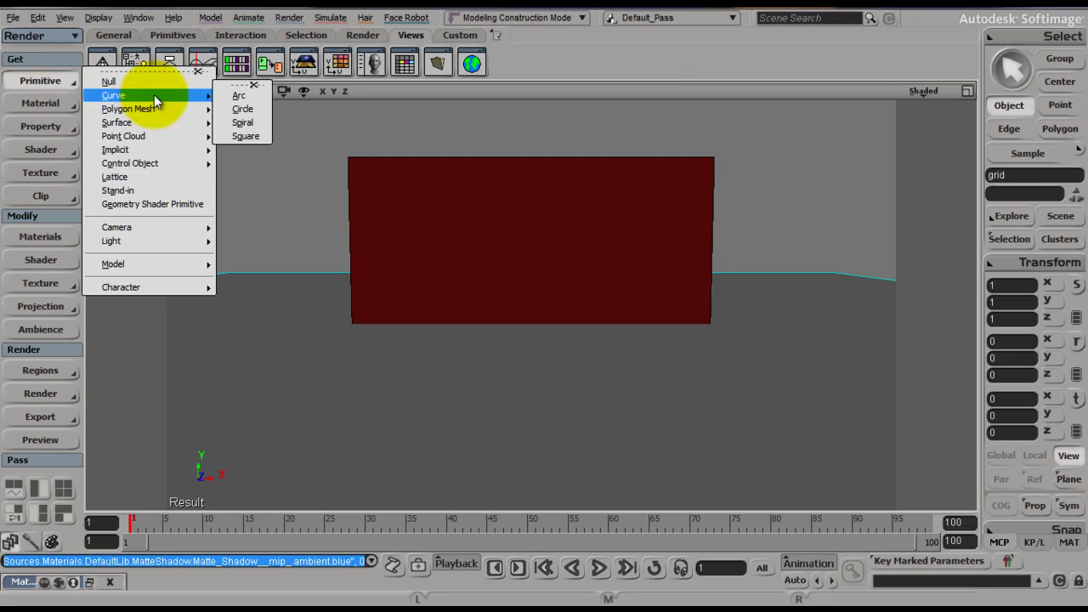
mouse_move(170, 153)
mouse_move(170, 240)
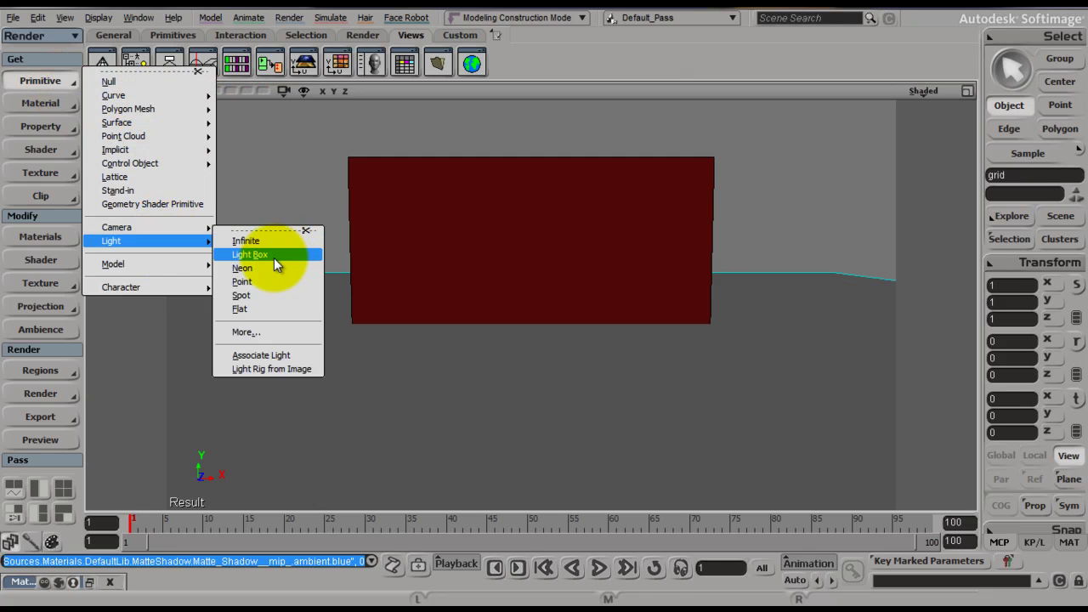
click(274, 258)
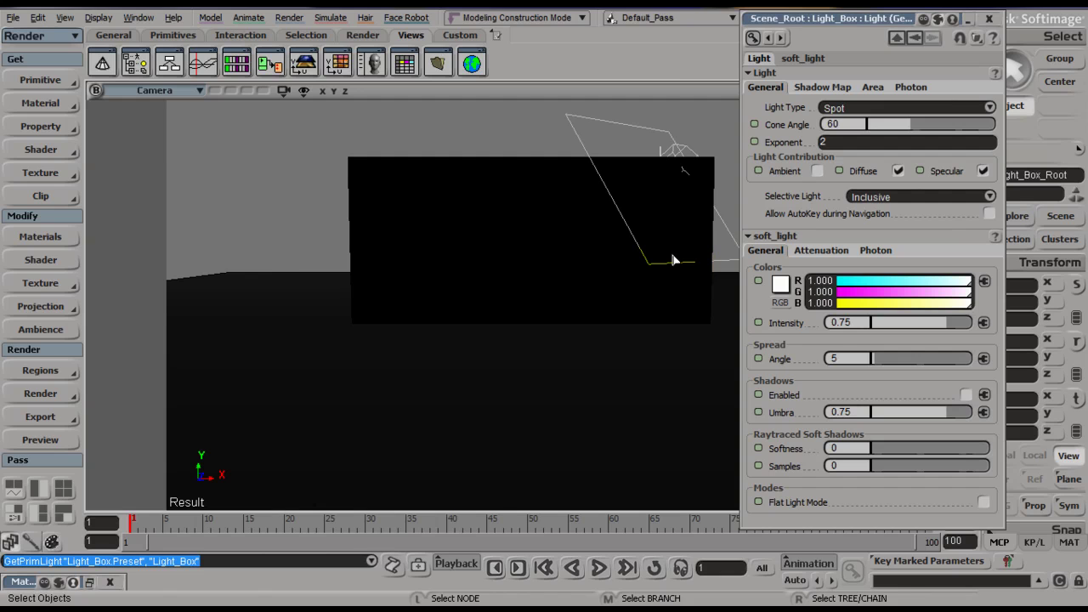
- Set the Light Box's shadow umbra to about 0.032, enable its shadows, and close its properties
drag(929, 412, 884, 417)
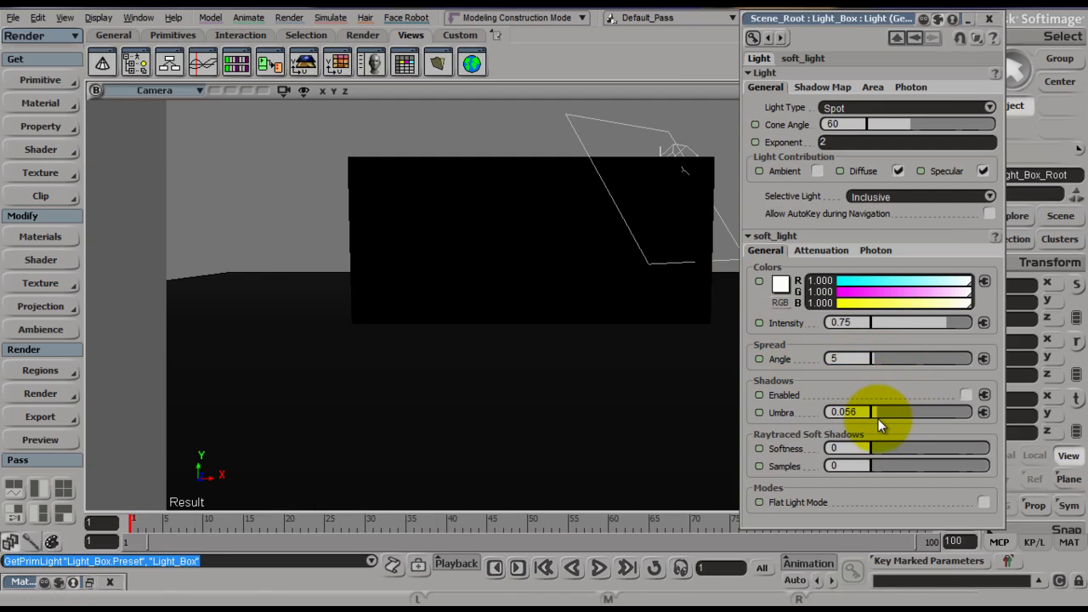
click(966, 395)
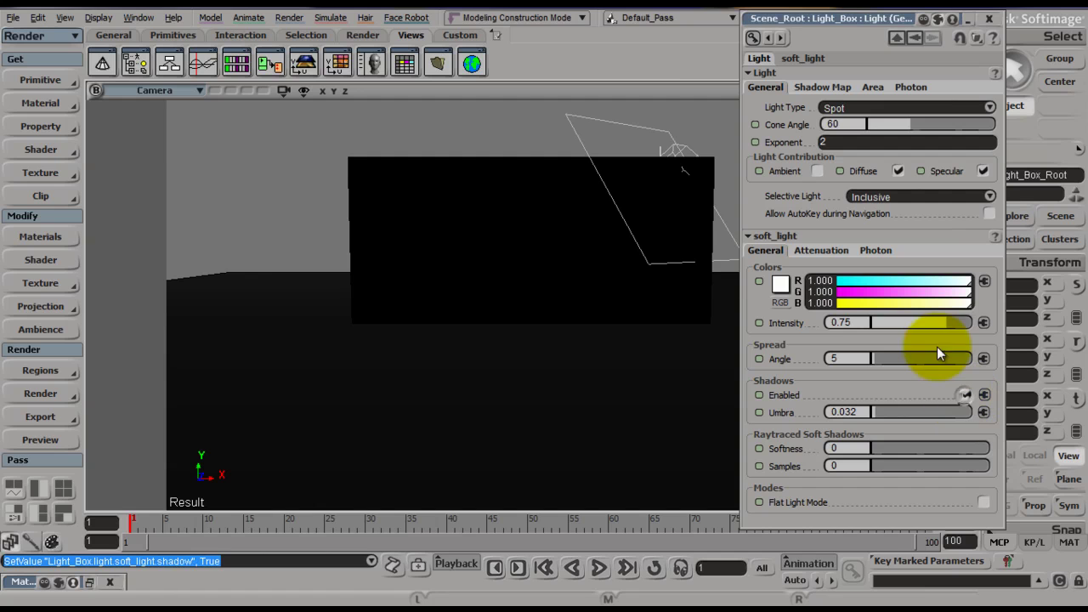
click(988, 19)
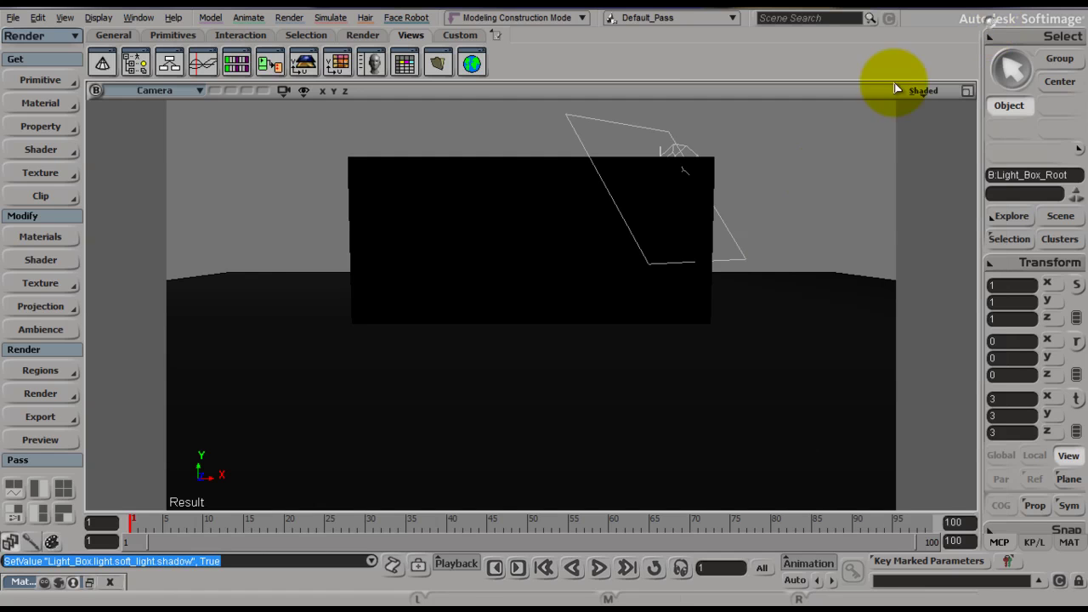
- Select the Light Box light and translate it away from the cube by about 7.56 units along its local Z axis
click(670, 153)
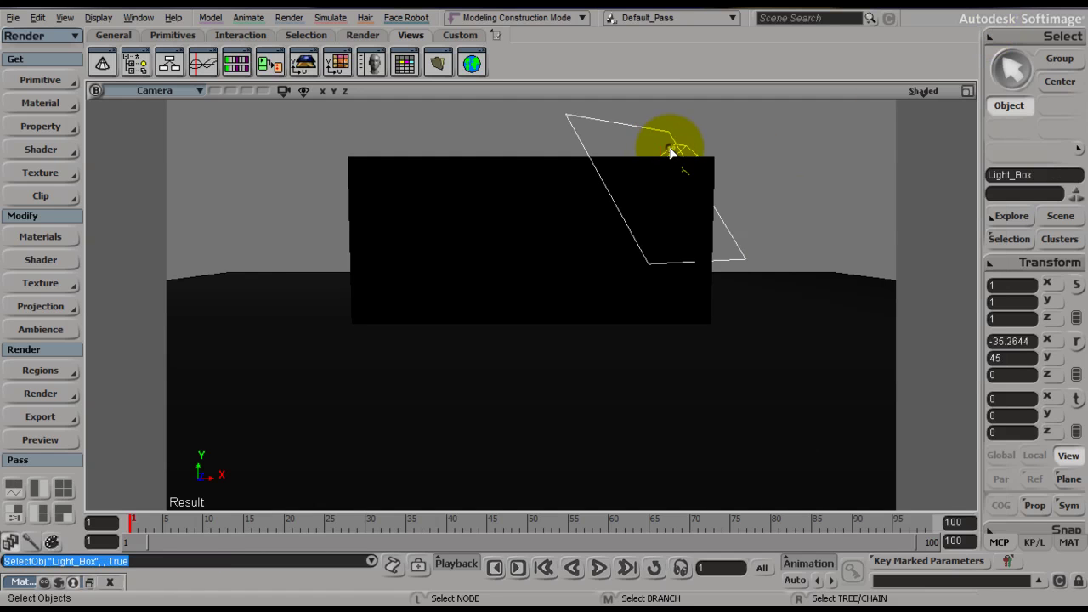
click(1076, 398)
drag(686, 170, 855, 55)
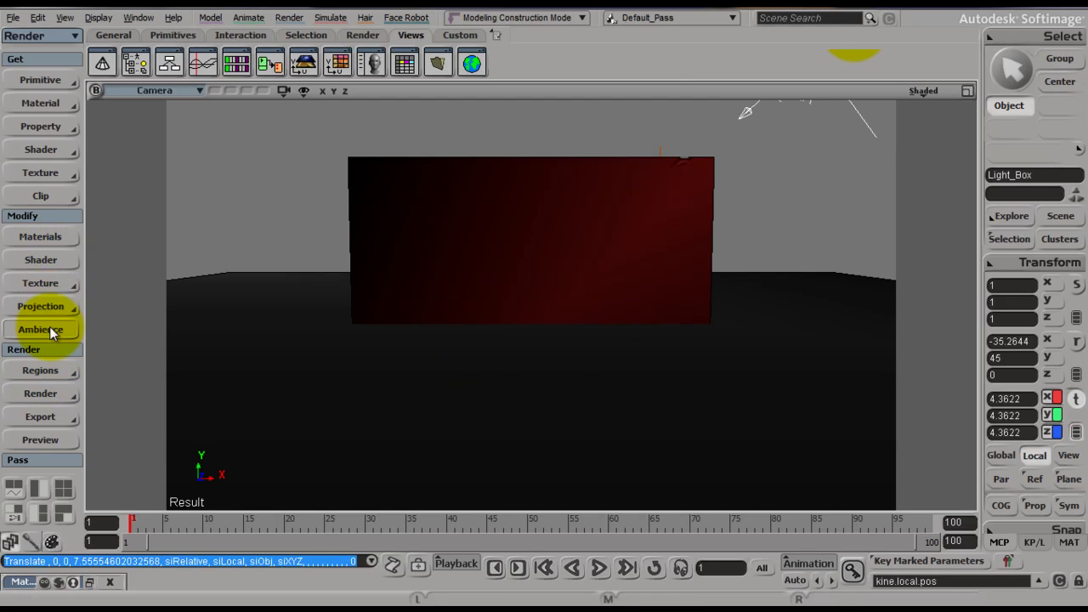
- Open the Render Manager, reposition its window, and show the Default_Pass output settings
click(51, 395)
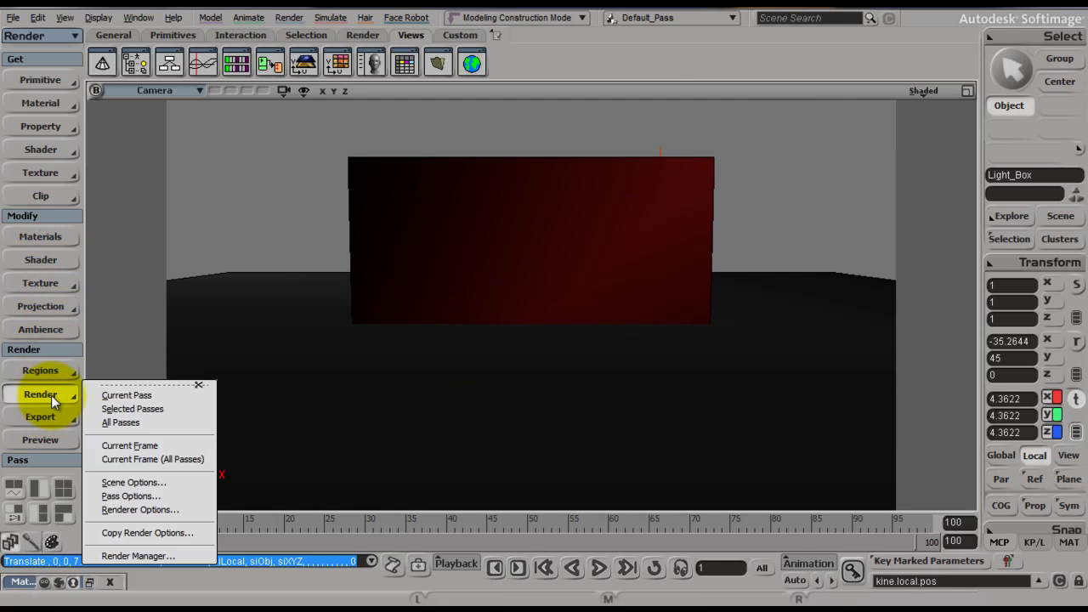
click(185, 559)
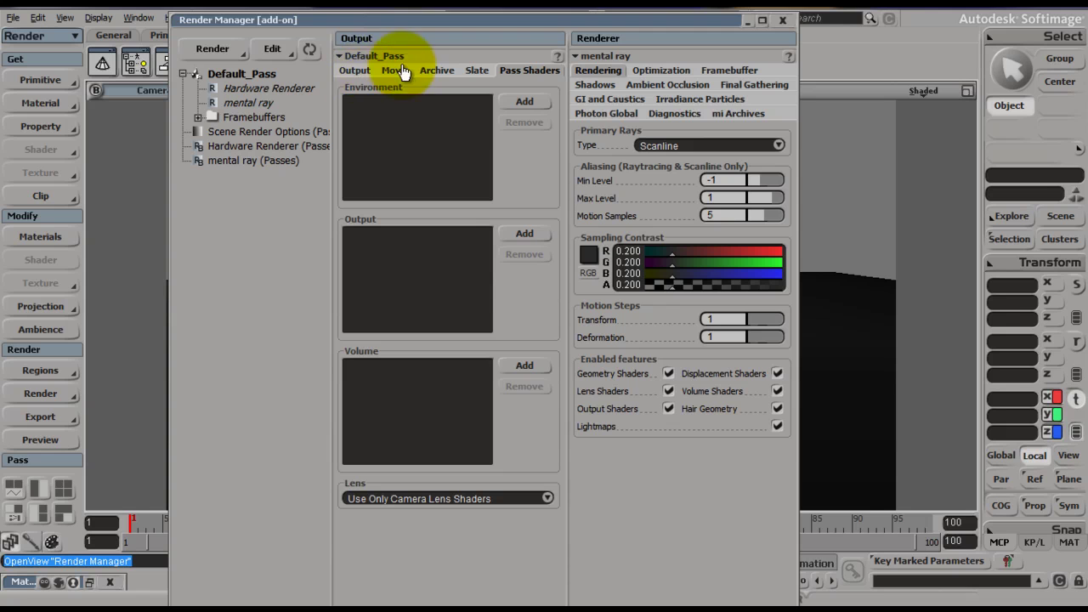
drag(370, 22, 511, 29)
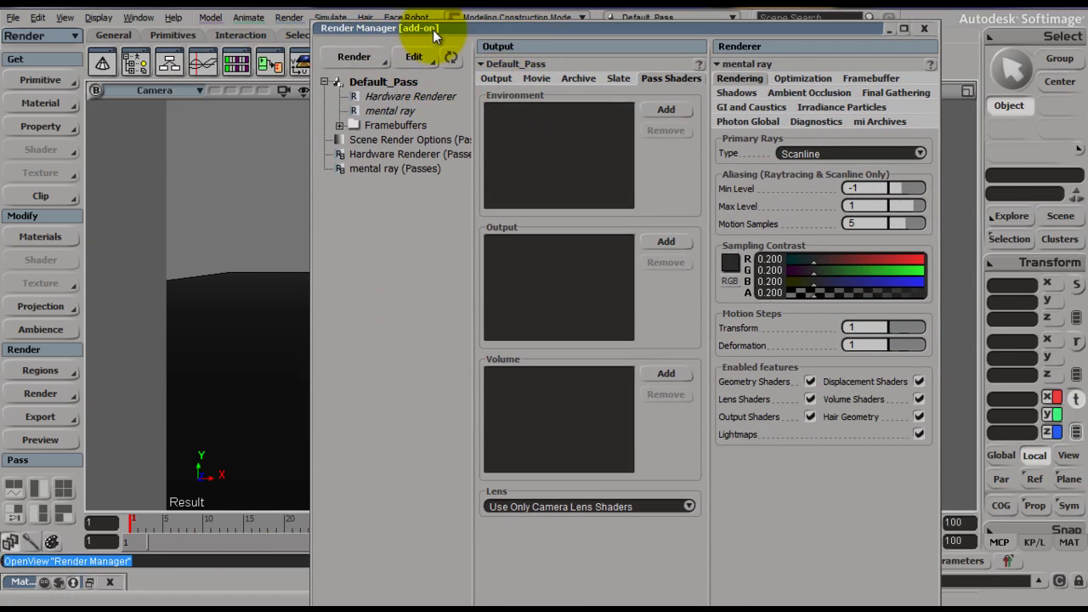
click(498, 78)
- Add the 2D_background_color preset to the Default_Pass output shaders, keep its default colour, and close the Render Manager
click(685, 78)
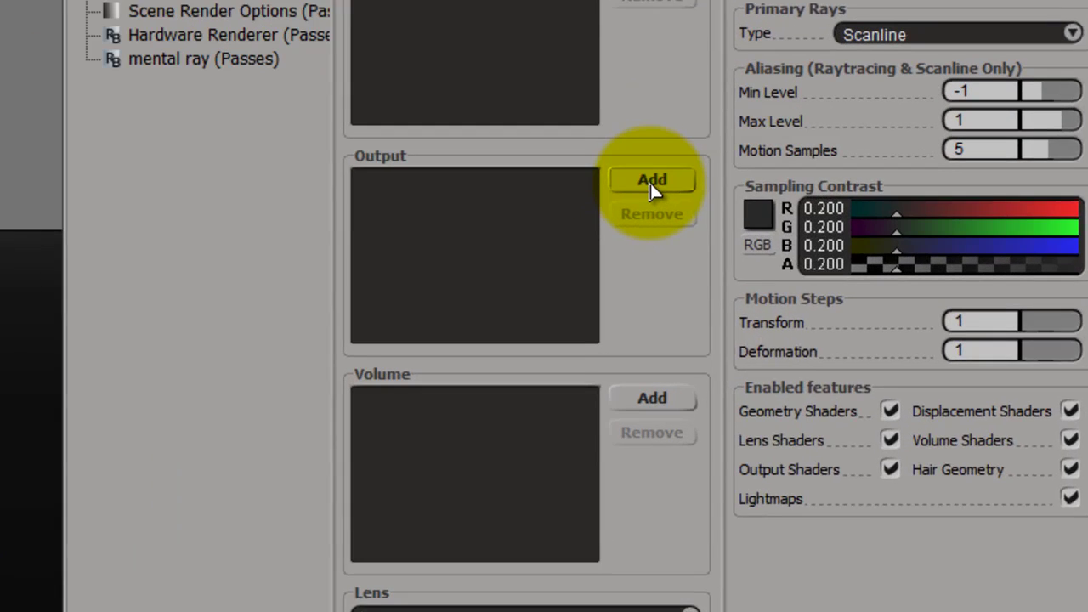
click(666, 243)
mouse_move(820, 233)
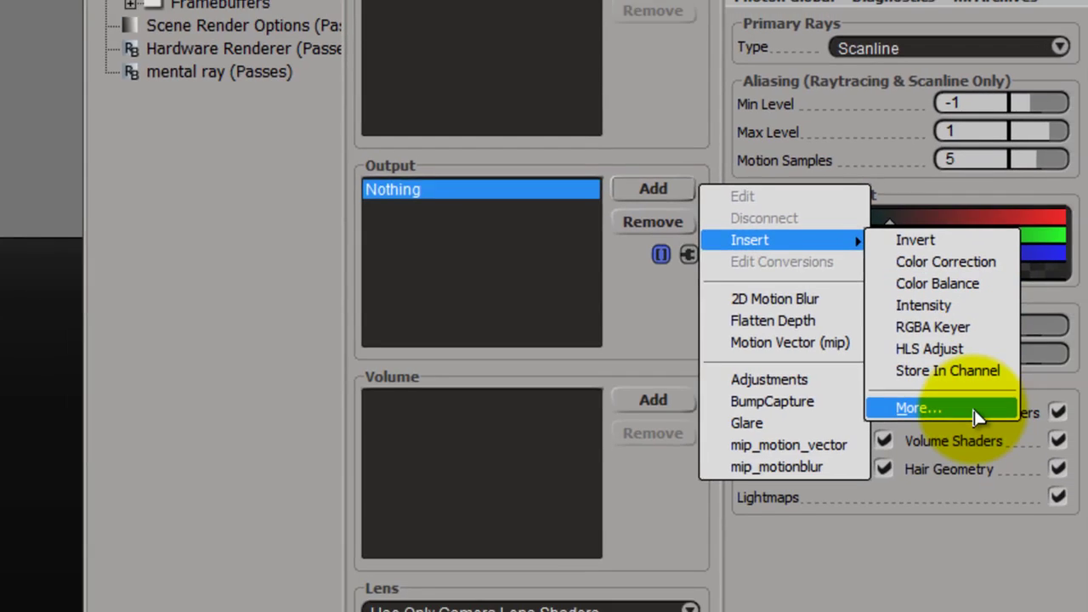
click(938, 410)
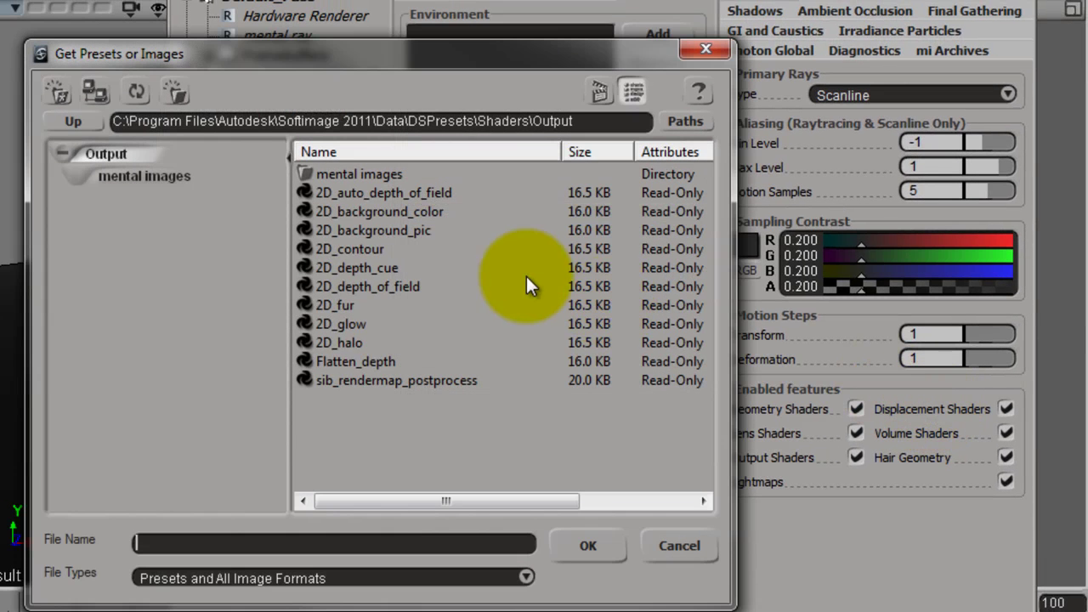
click(416, 214)
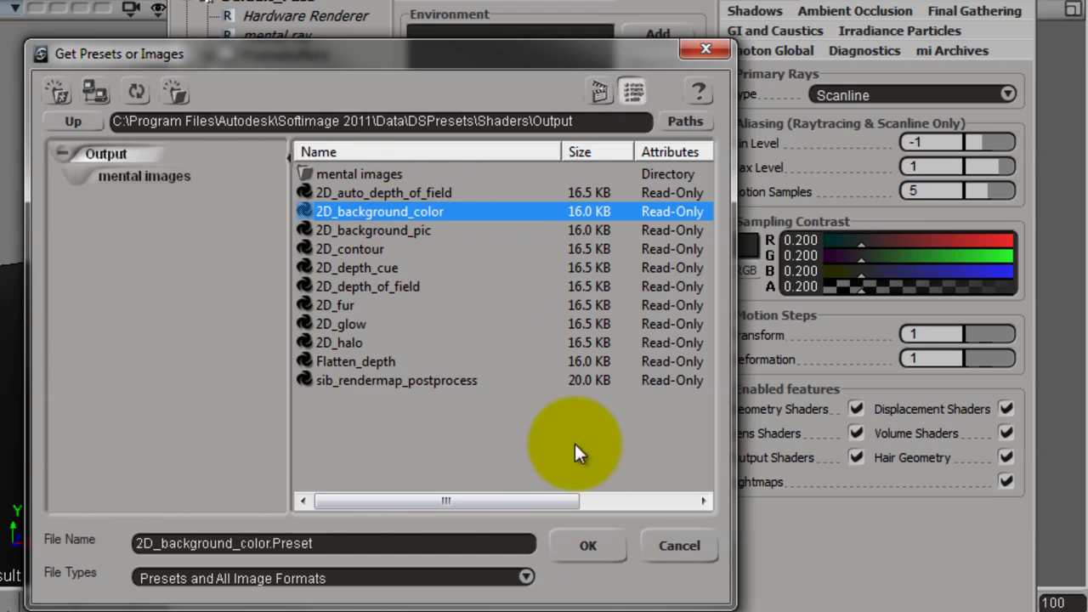
click(590, 548)
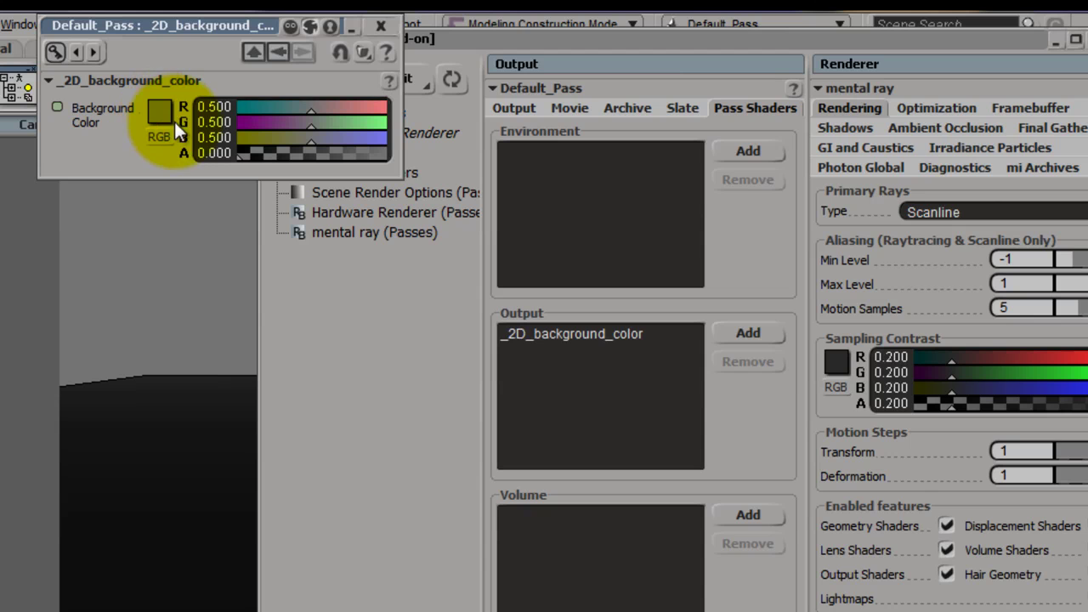
click(387, 29)
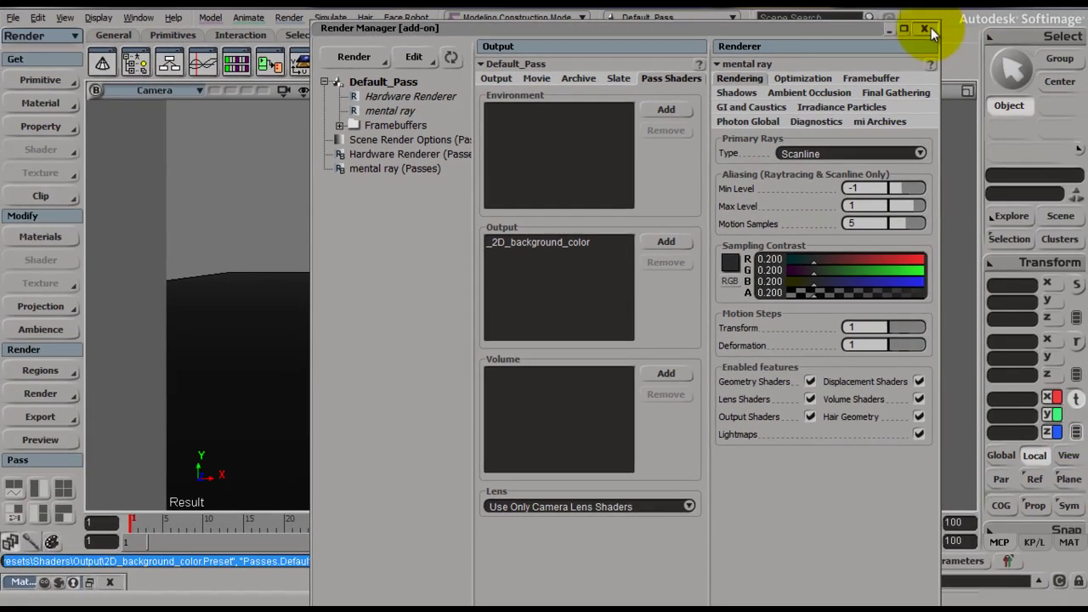
click(930, 28)
- Enable Use Current Pass Options in the render region options for all views and close the options
click(63, 371)
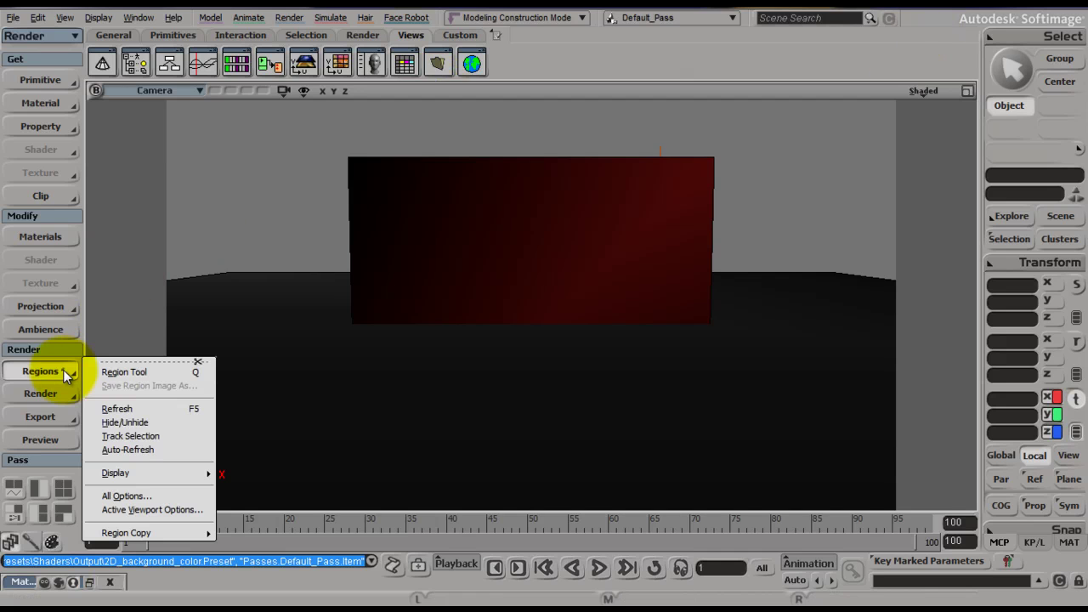
click(161, 496)
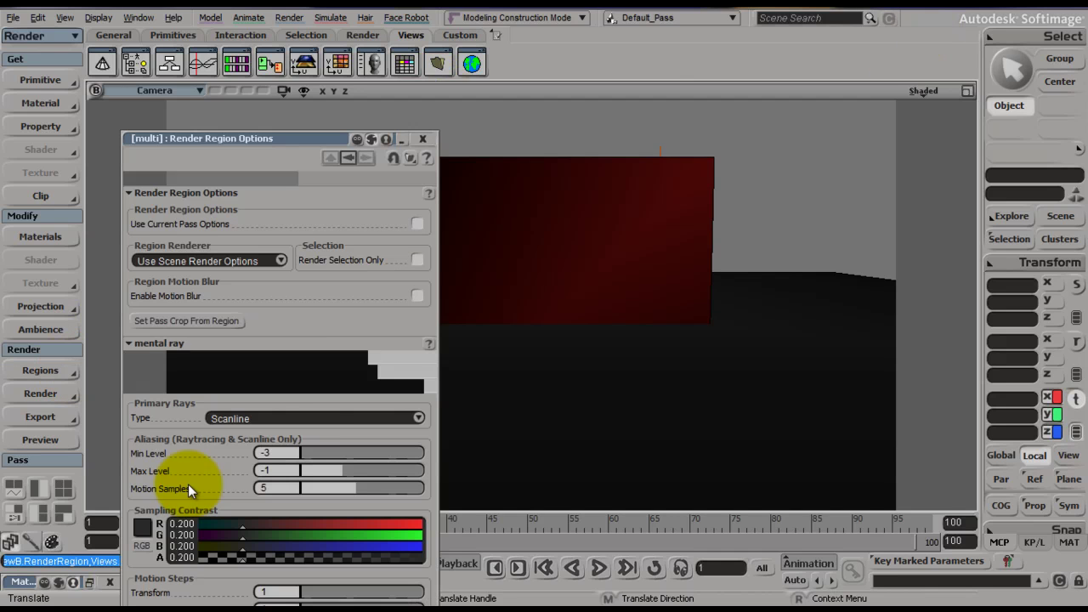
click(415, 225)
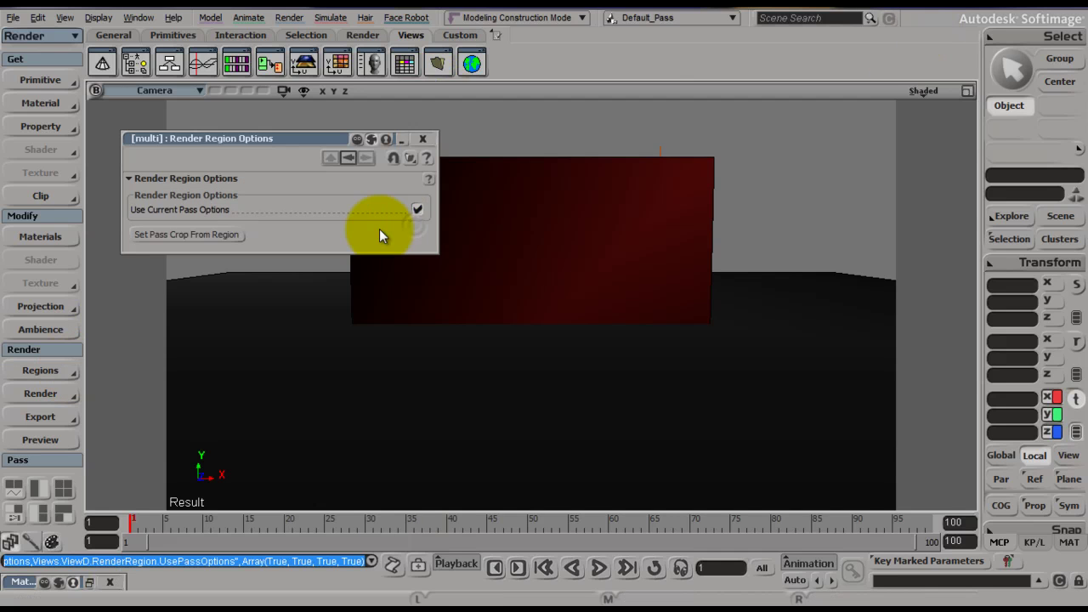
click(424, 139)
- Draw a render region in the Camera view covering the whole red cube and most of the grid beneath it
click(40, 370)
click(108, 367)
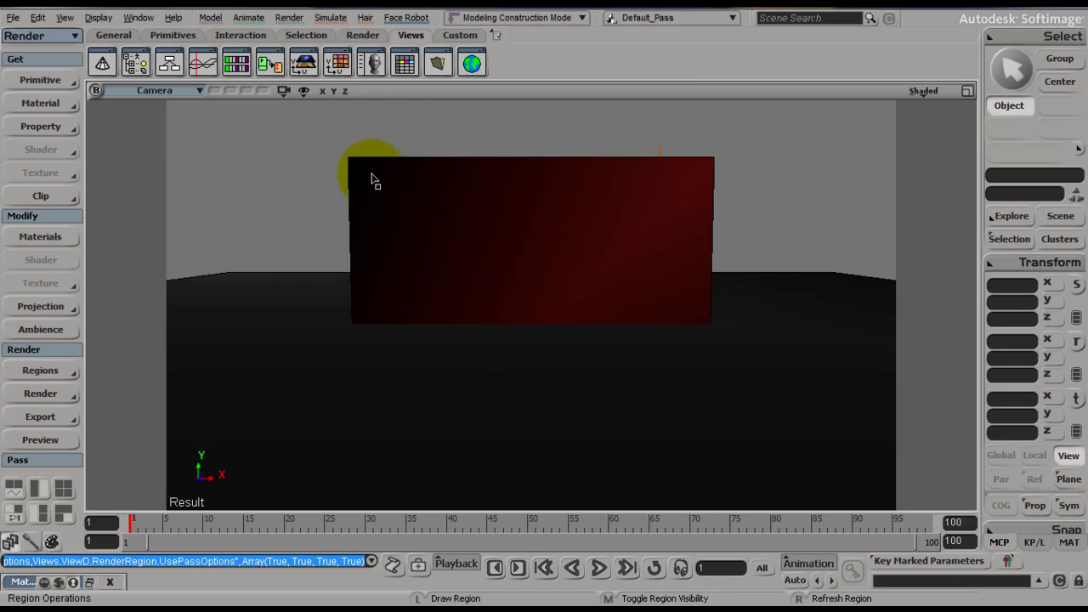
drag(195, 105, 651, 245)
drag(766, 317, 865, 476)
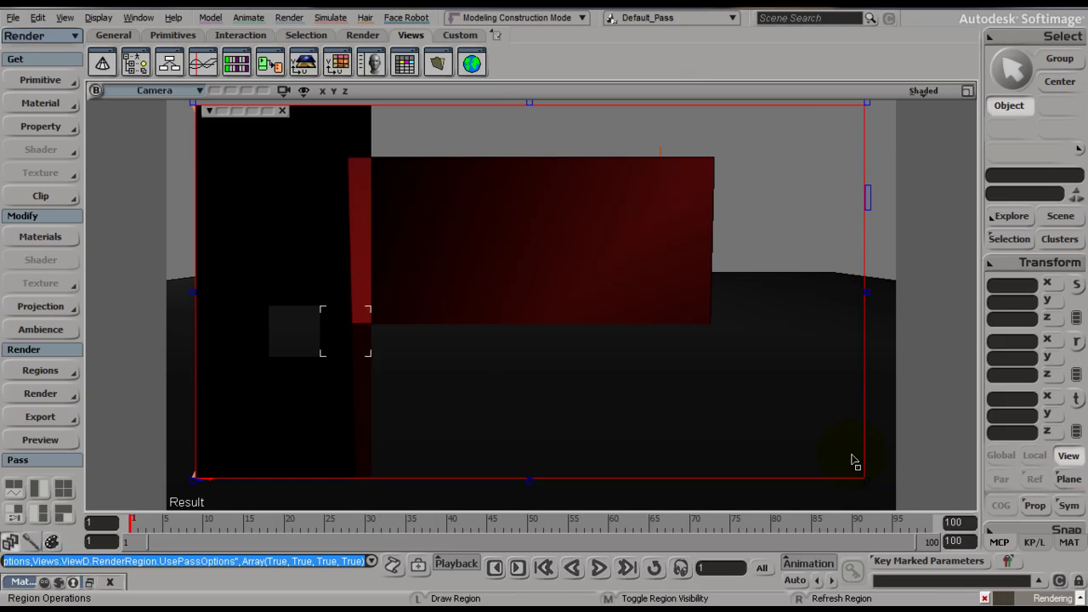